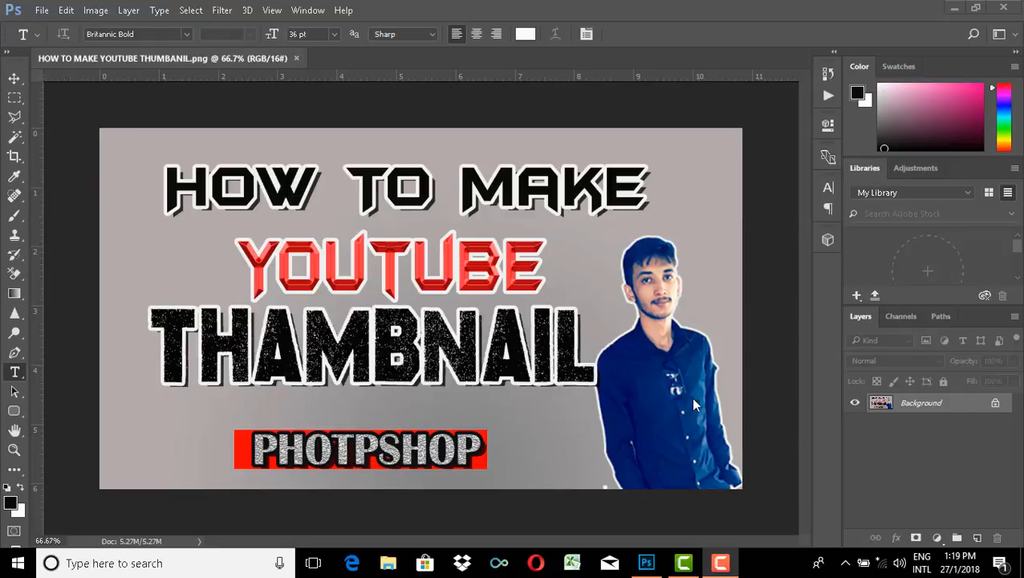
# Step: Create a new 1280 x 720 px document at 299.999 pixels/inch in 16-bit RGB colour with a white background
pyautogui.click(38, 13)
pyautogui.click(40, 12)
pyautogui.click(40, 13)
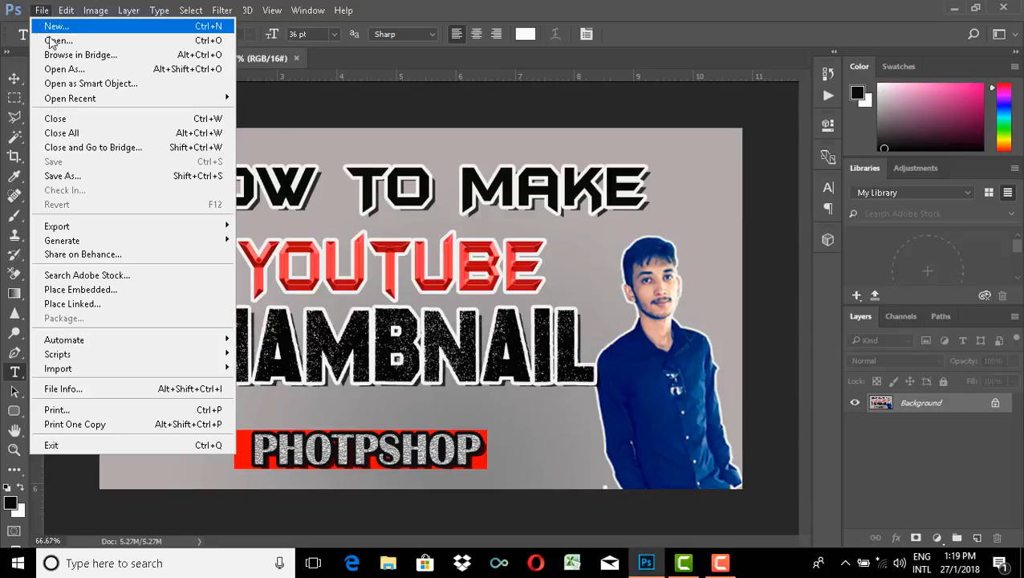
pyautogui.click(56, 31)
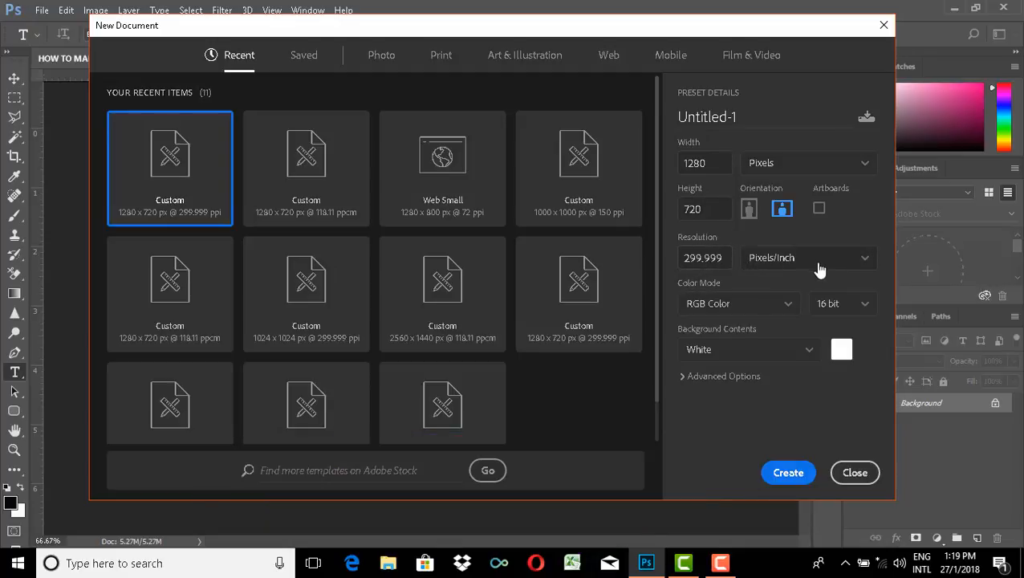
pyautogui.click(788, 472)
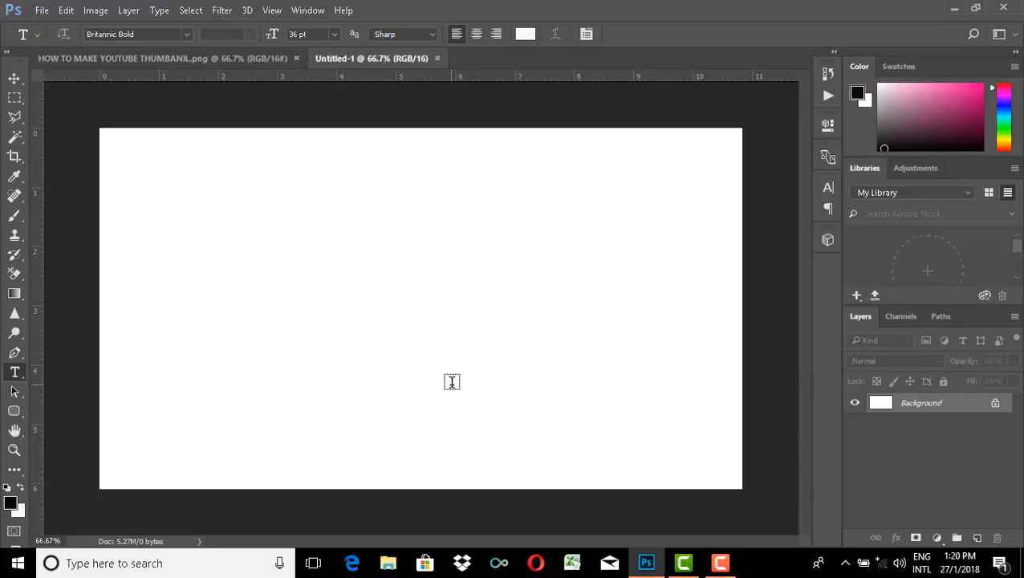
# Step: Choose the Orange, Yellow, Orange preset as the base gradient for the Gradient tool
pyautogui.hotkey('ctrl', '-')
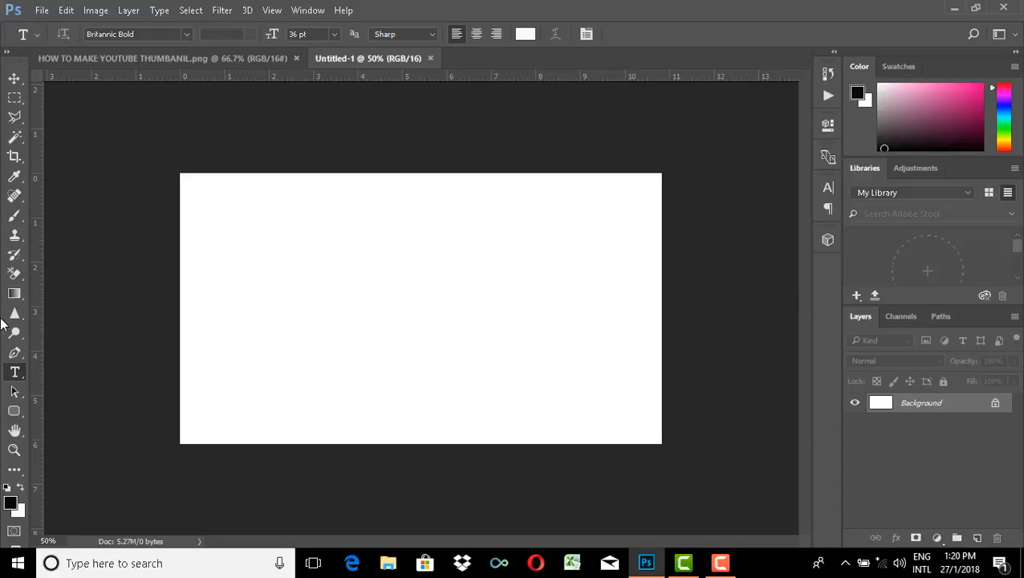
pyautogui.click(15, 295)
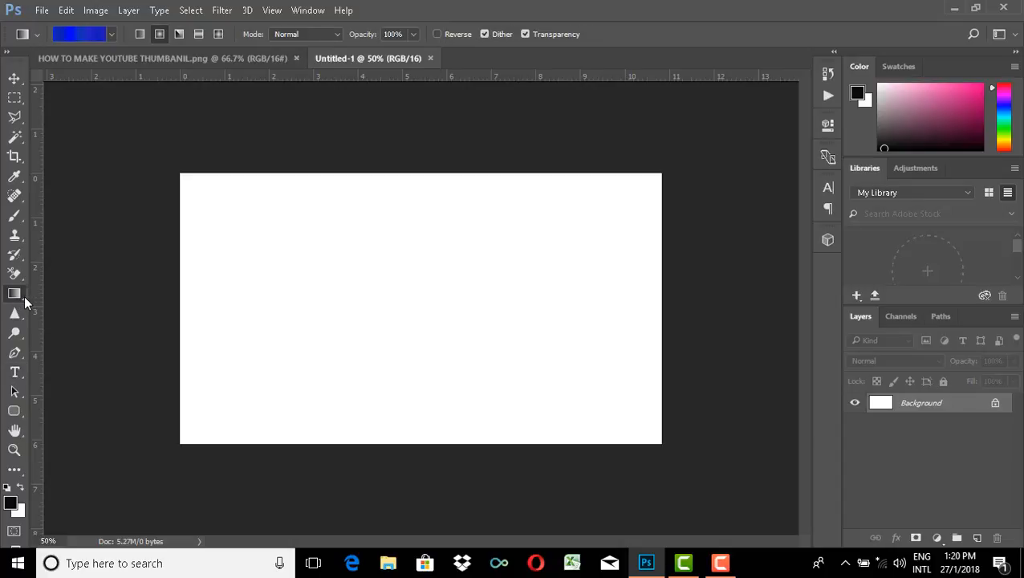
pyautogui.rightClick(25, 299)
pyautogui.click(73, 296)
pyautogui.click(80, 34)
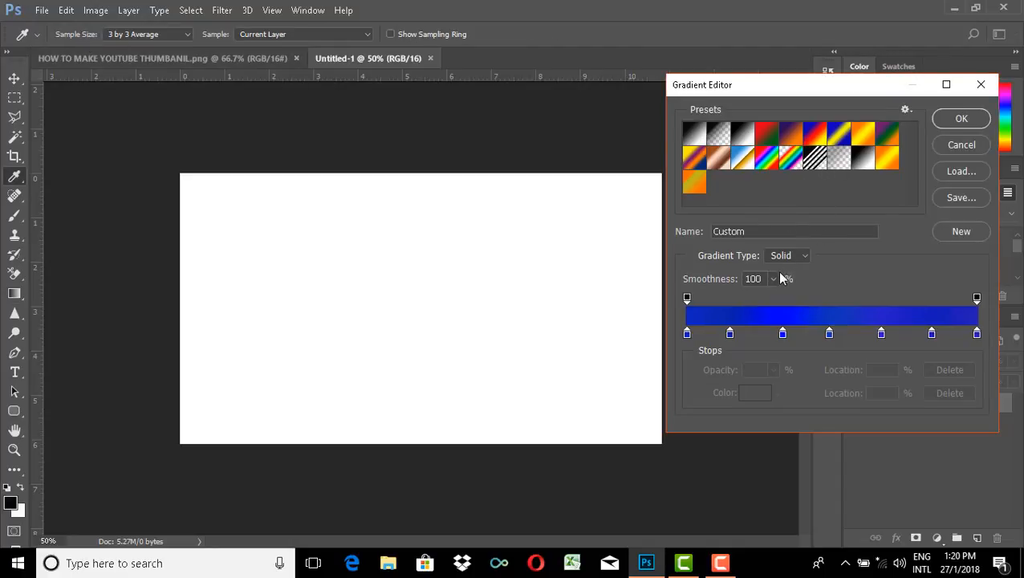
pyautogui.click(863, 136)
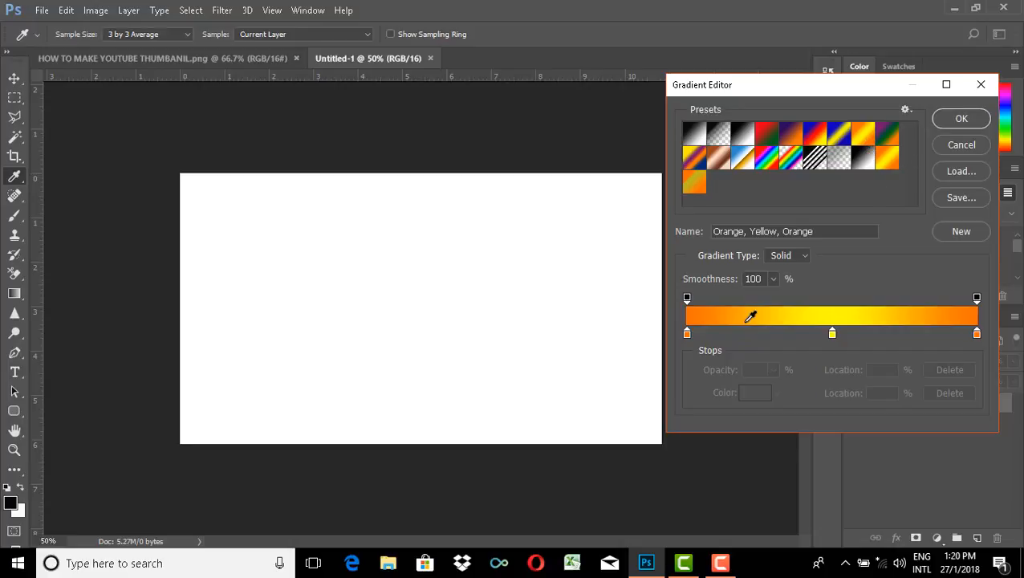
pyautogui.click(694, 133)
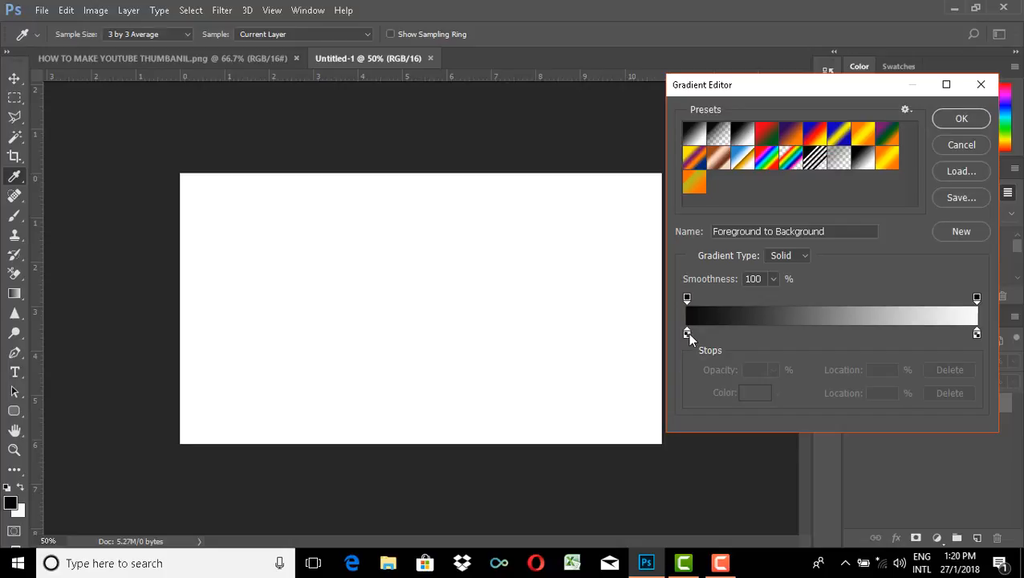
pyautogui.click(863, 141)
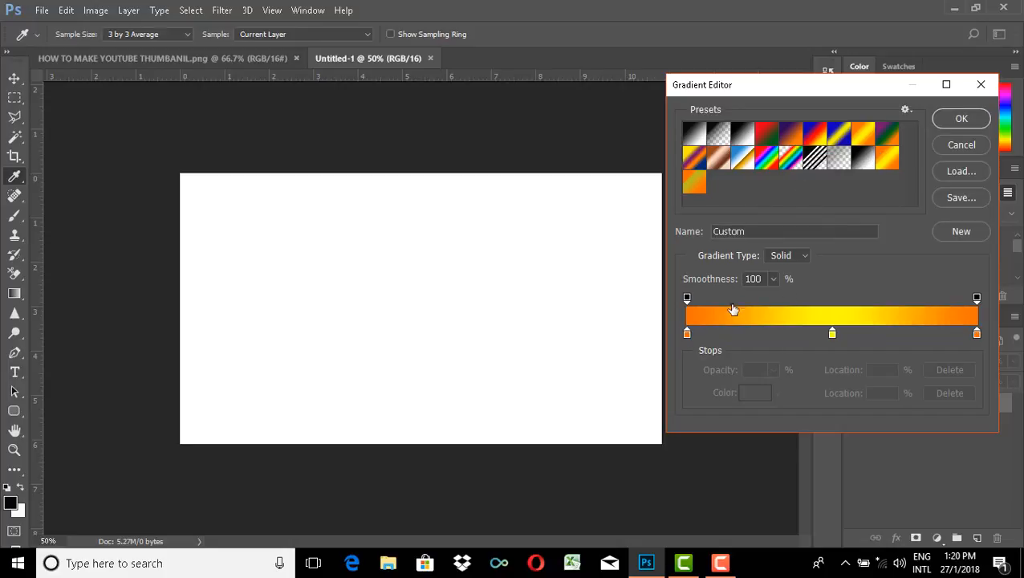
# Step: Set the gradient's first colour stop to #9e4d10 and its middle colour stop to #6b6b11
pyautogui.click(687, 334)
pyautogui.doubleClick(687, 334)
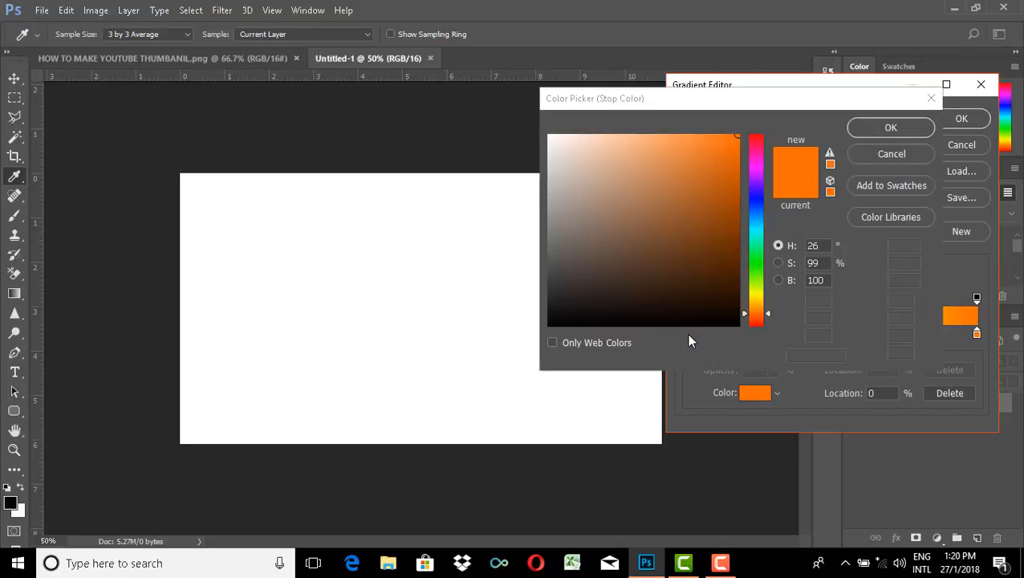
pyautogui.click(720, 207)
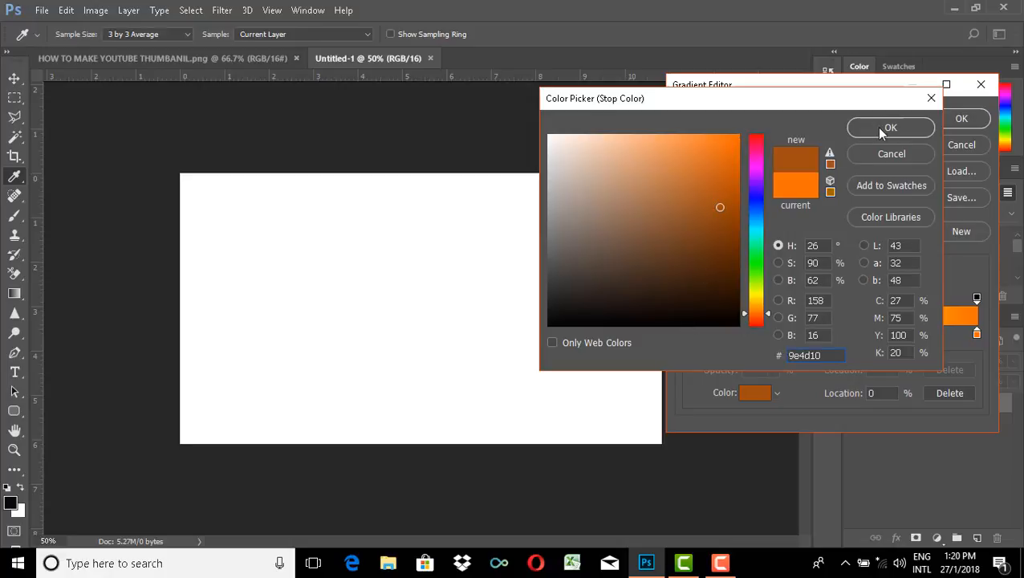
pyautogui.click(890, 127)
pyautogui.doubleClick(832, 335)
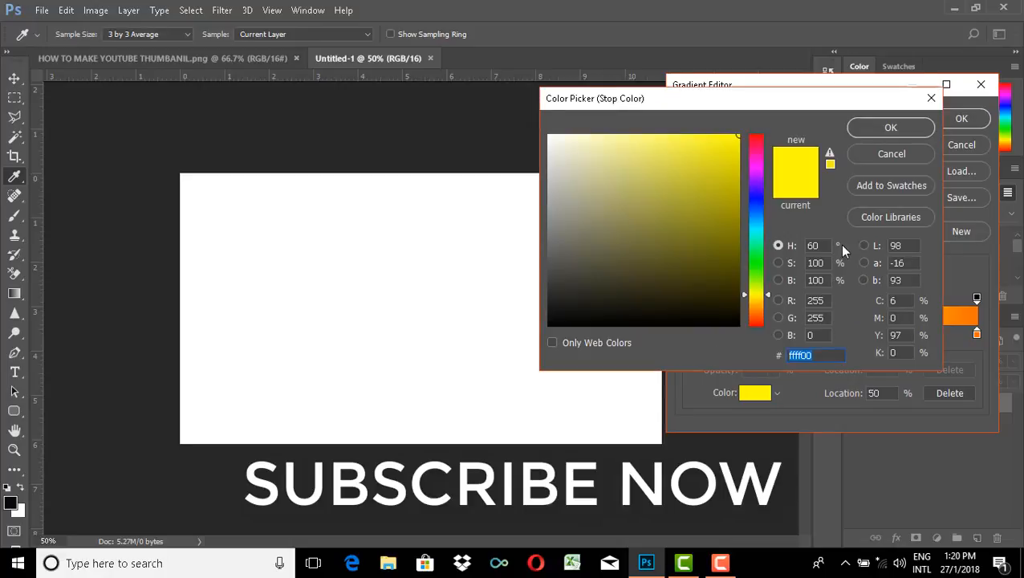
pyautogui.click(708, 245)
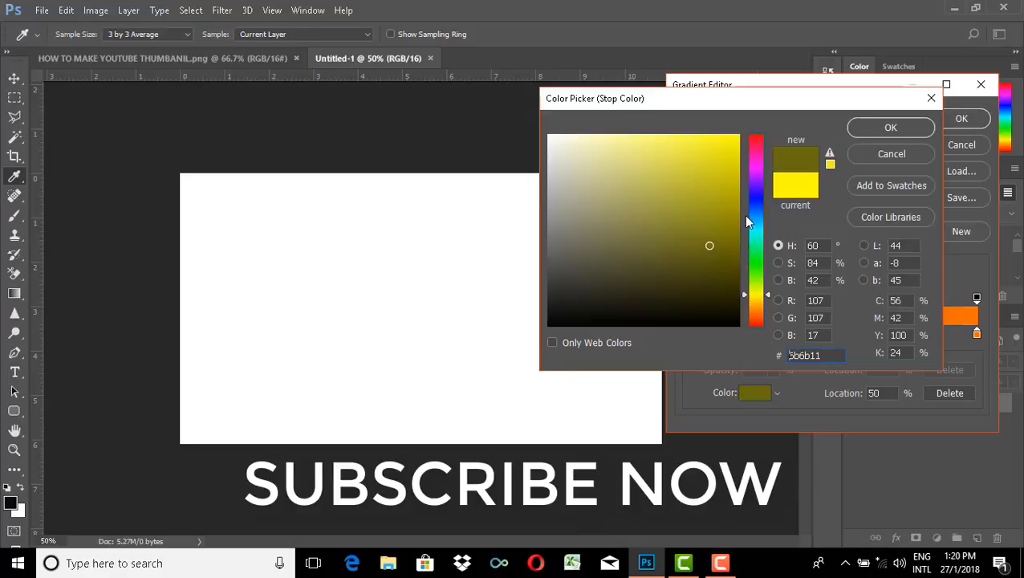
pyautogui.click(878, 126)
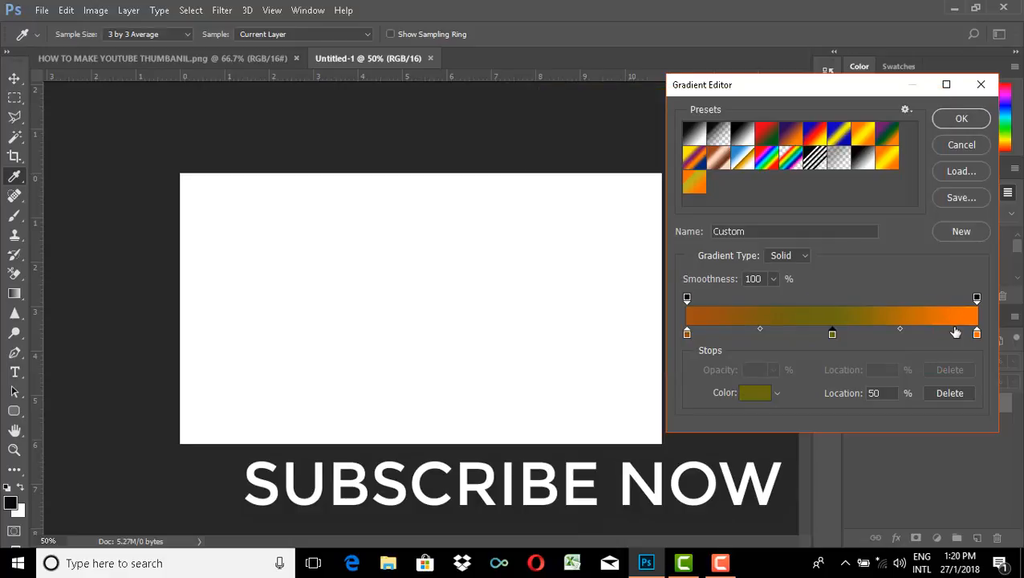
# Step: Set the gradient's last colour stop to #a74f0c and accept the edited gradient
pyautogui.click(977, 336)
pyautogui.doubleClick(977, 336)
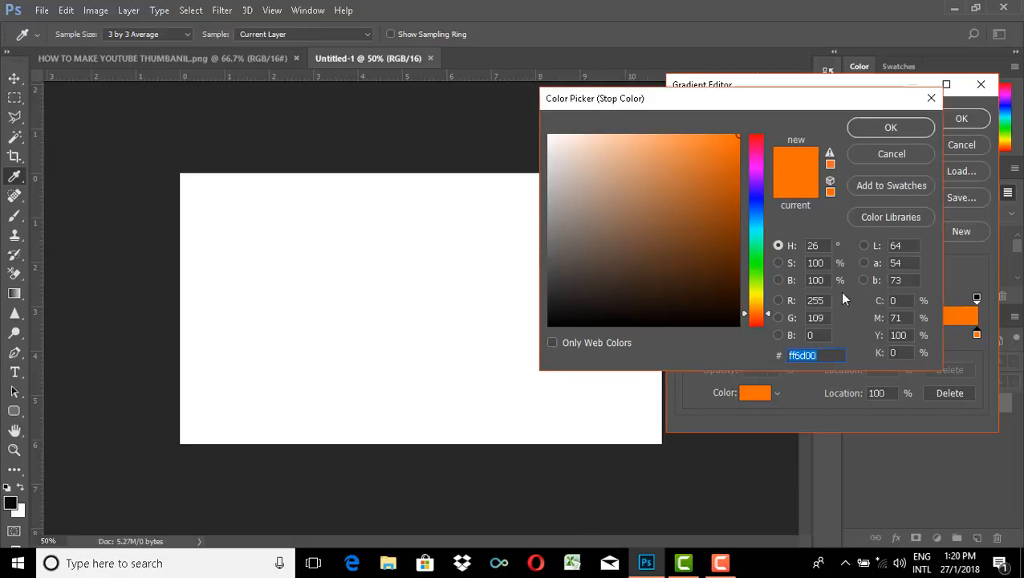
pyautogui.click(724, 201)
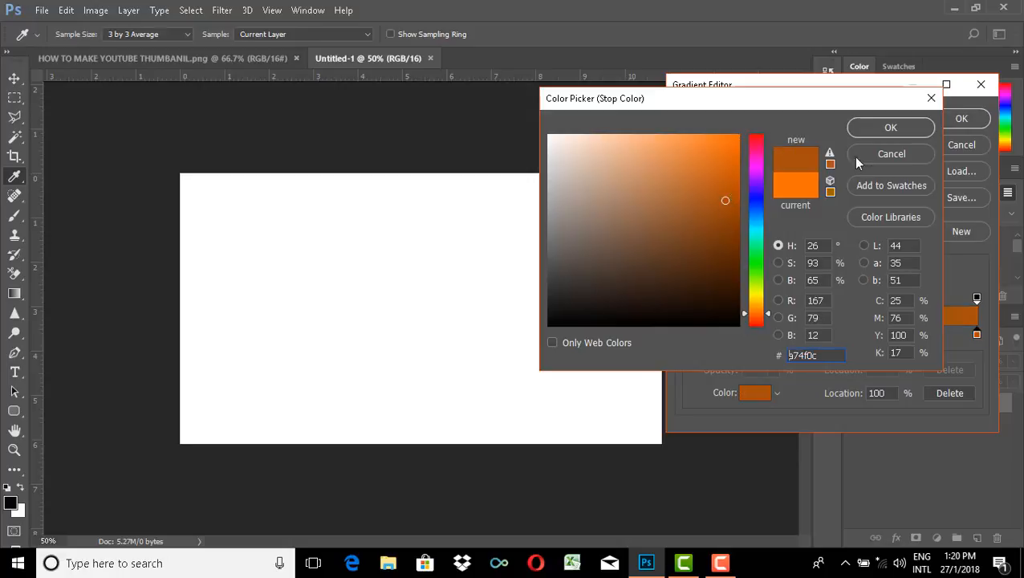
pyautogui.click(892, 128)
pyautogui.click(961, 119)
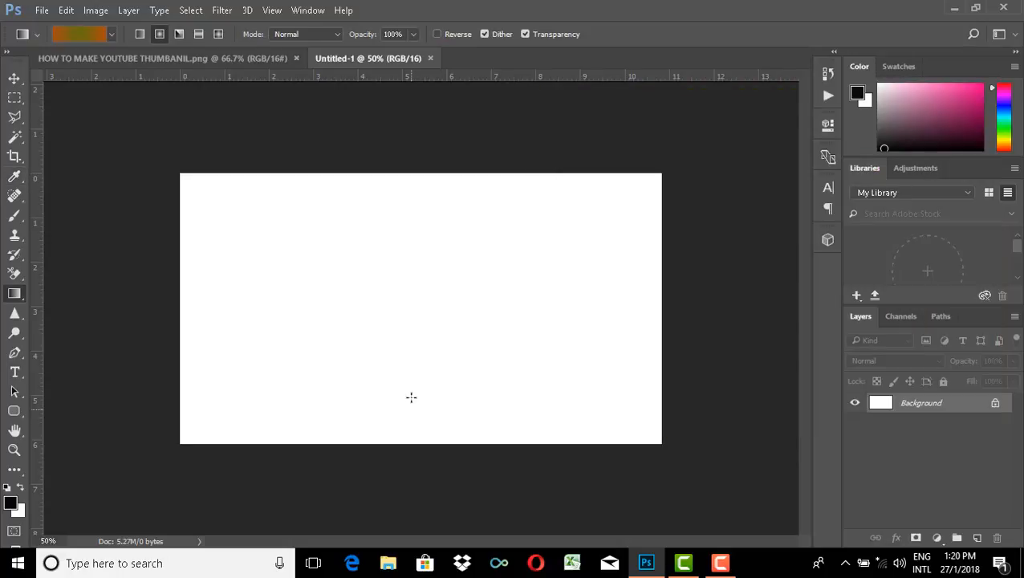
# Step: Fill the background with the radial gradient, spreading outward from the centre of the canvas
pyautogui.moveTo(410, 408); pyautogui.dragTo(413, 244)
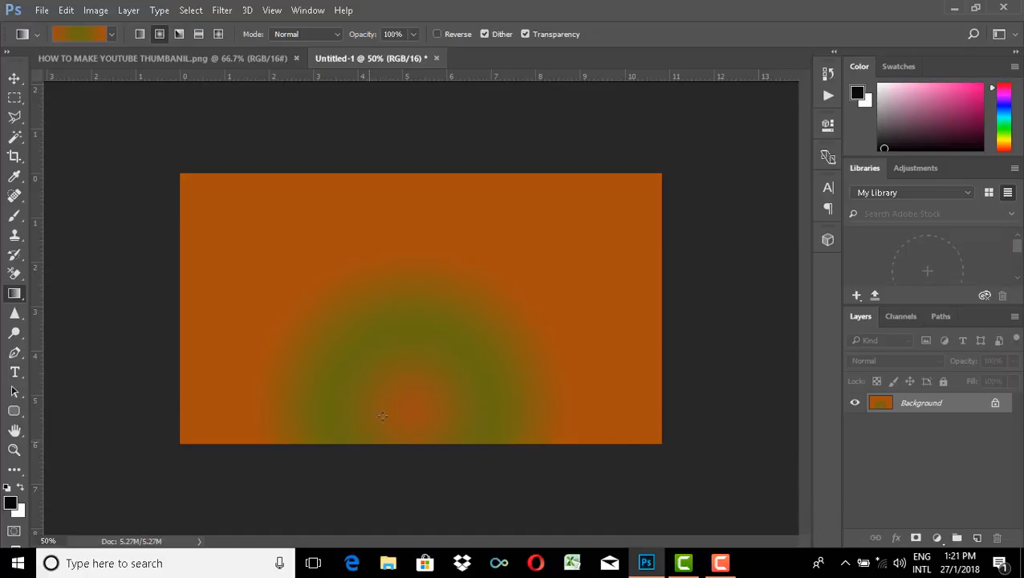
pyautogui.moveTo(420, 299); pyautogui.dragTo(529, 277)
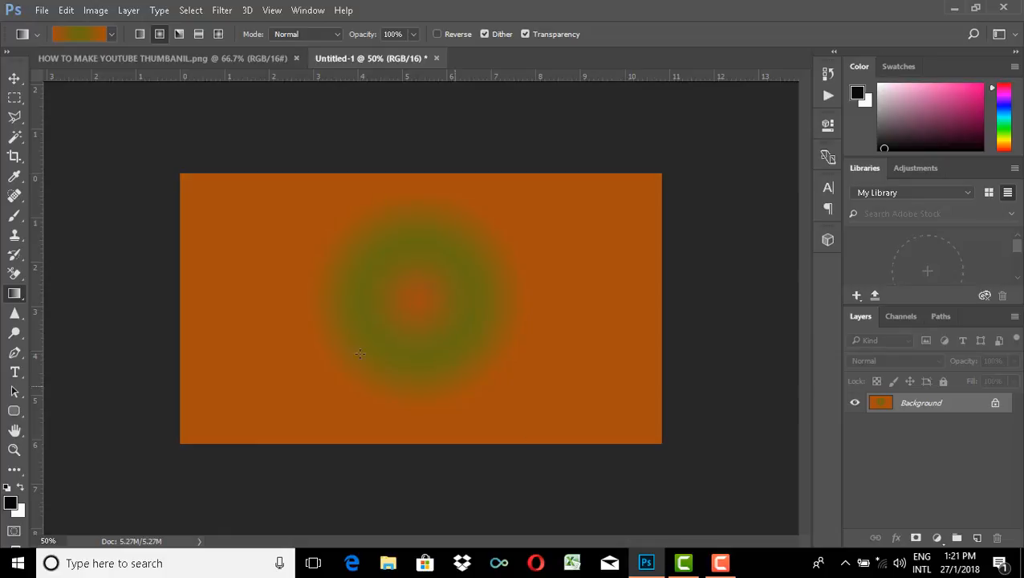
pyautogui.click(14, 78)
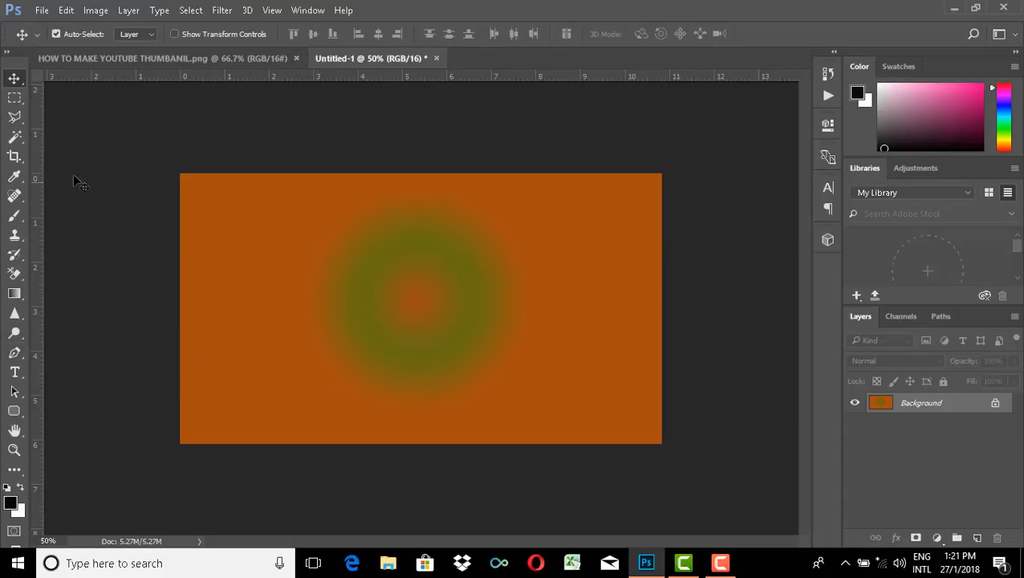
# Step: Start a horizontal text line near the canvas's upper-left corner in BatmanForeverAlternate with the text colour #080808
pyautogui.click(14, 371)
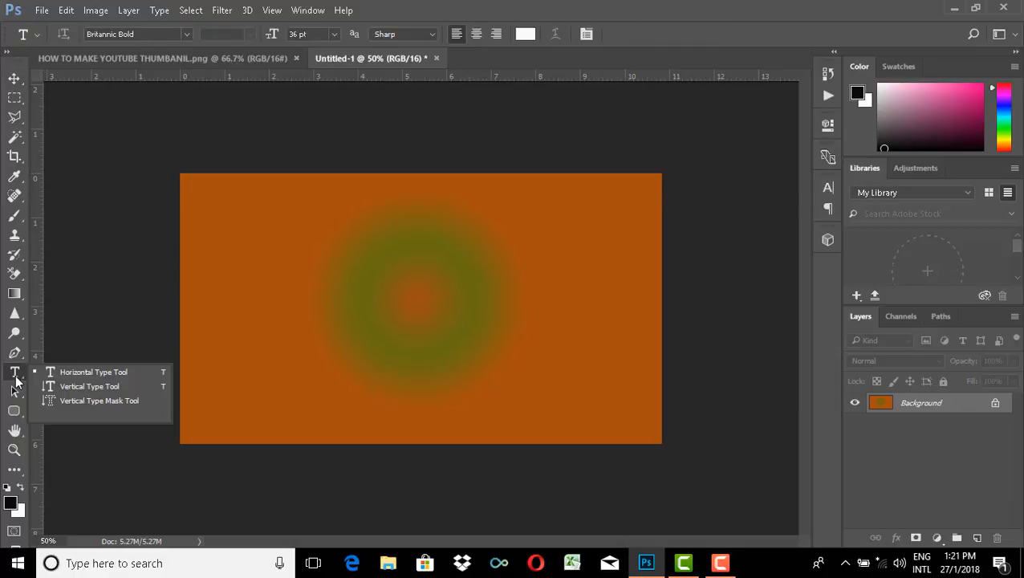
pyautogui.click(88, 371)
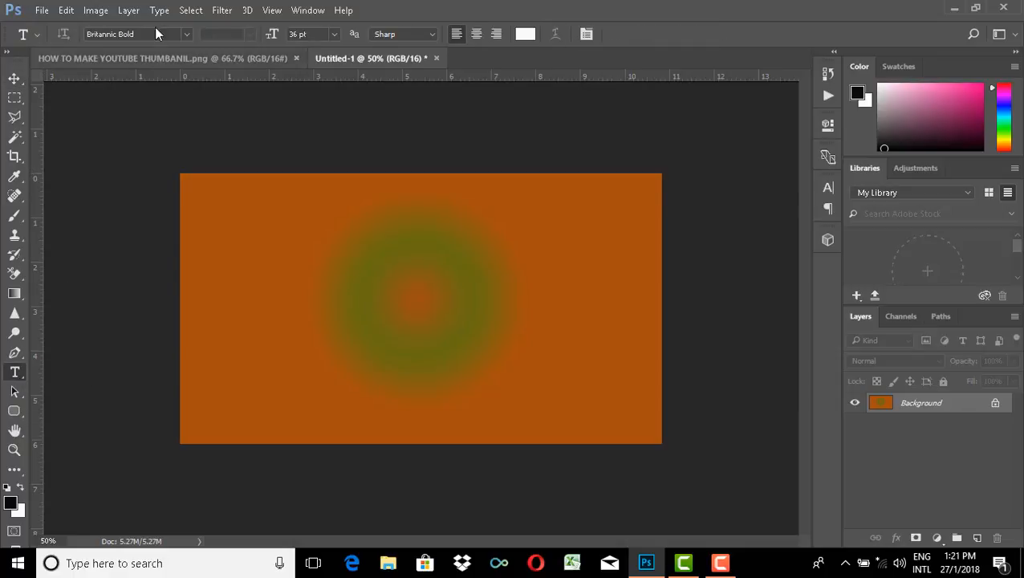
pyautogui.click(187, 34)
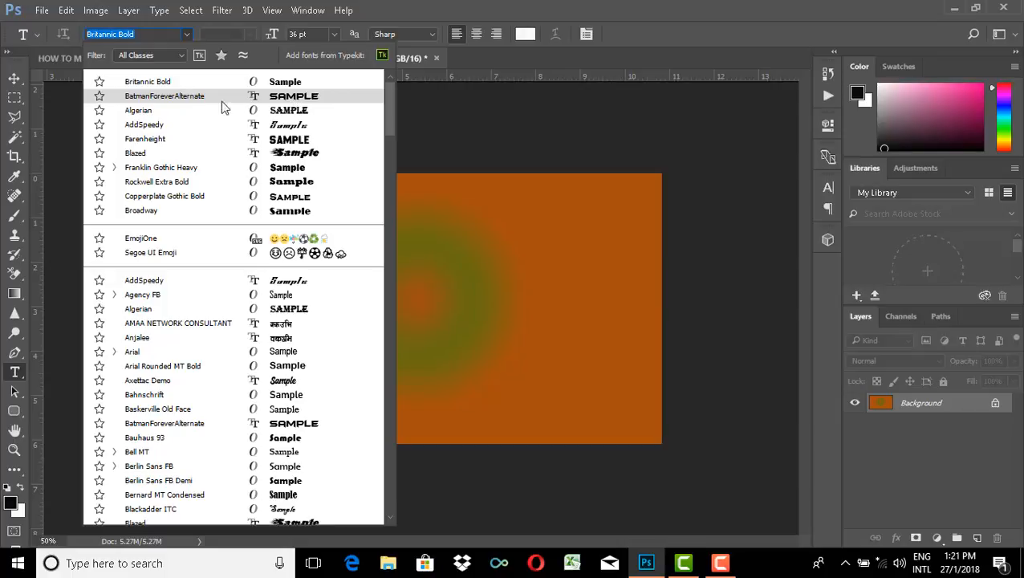
pyautogui.click(249, 107)
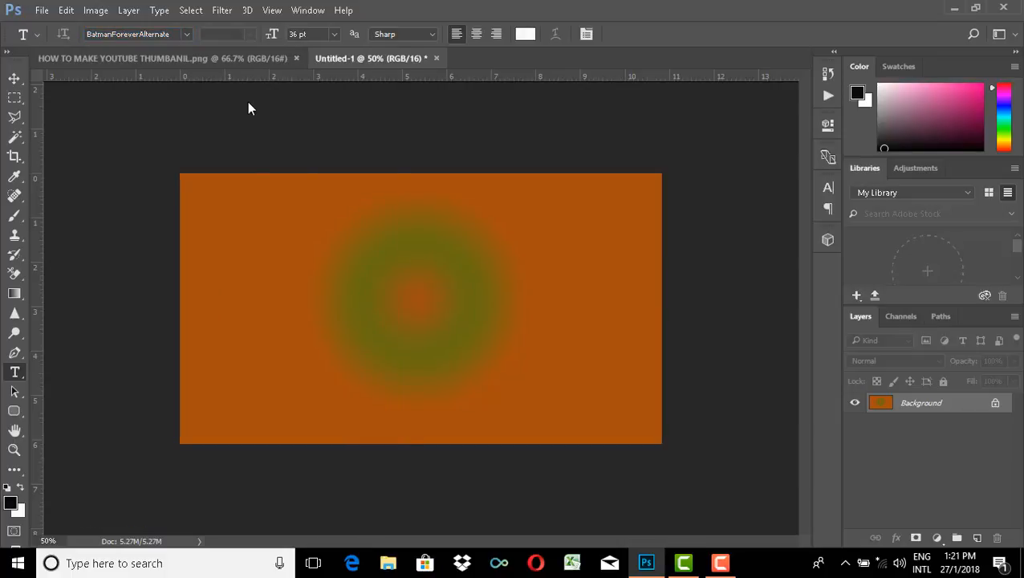
pyautogui.click(234, 210)
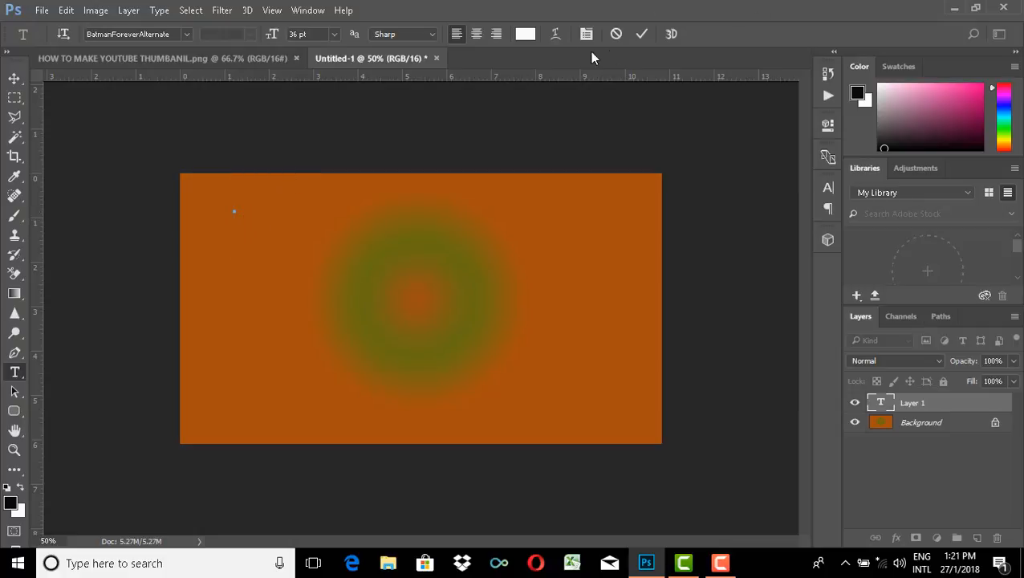
pyautogui.click(525, 34)
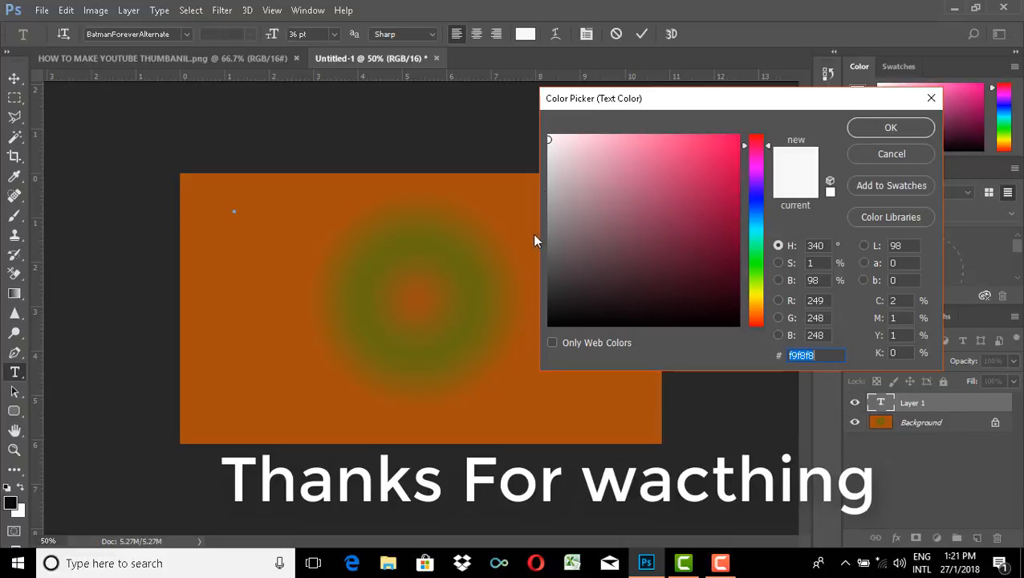
pyautogui.click(557, 320)
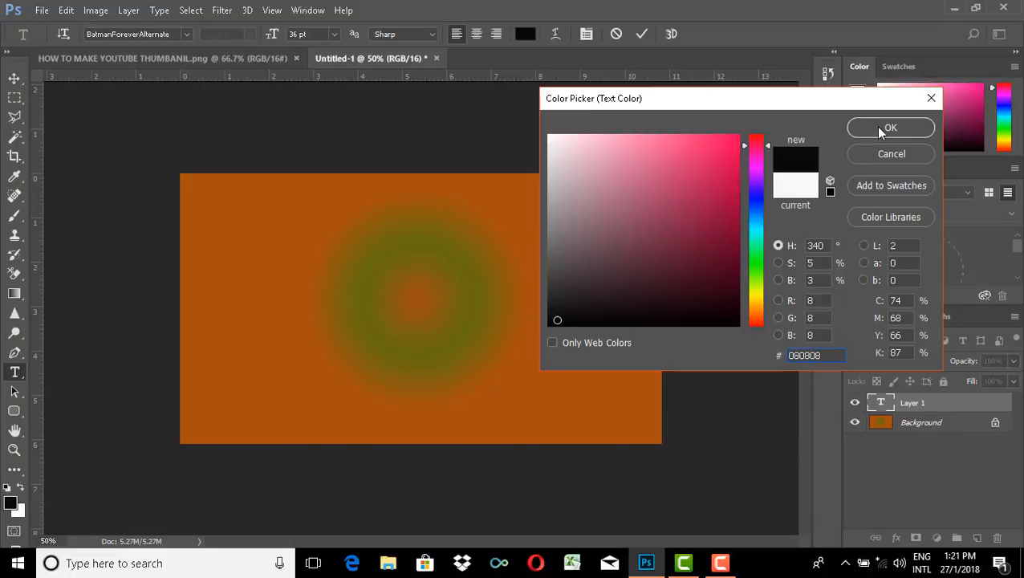
pyautogui.click(878, 131)
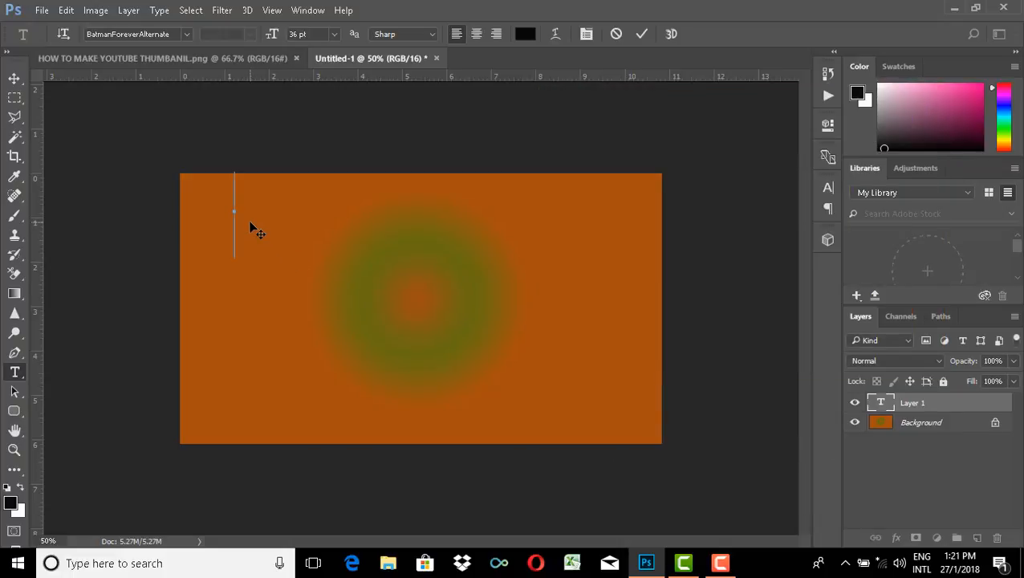
# Step: Enter the text HOW TO MAKE and rescale it to 41.34 pt, narrowing it to fit inside the canvas
pyautogui.write('HOW ')
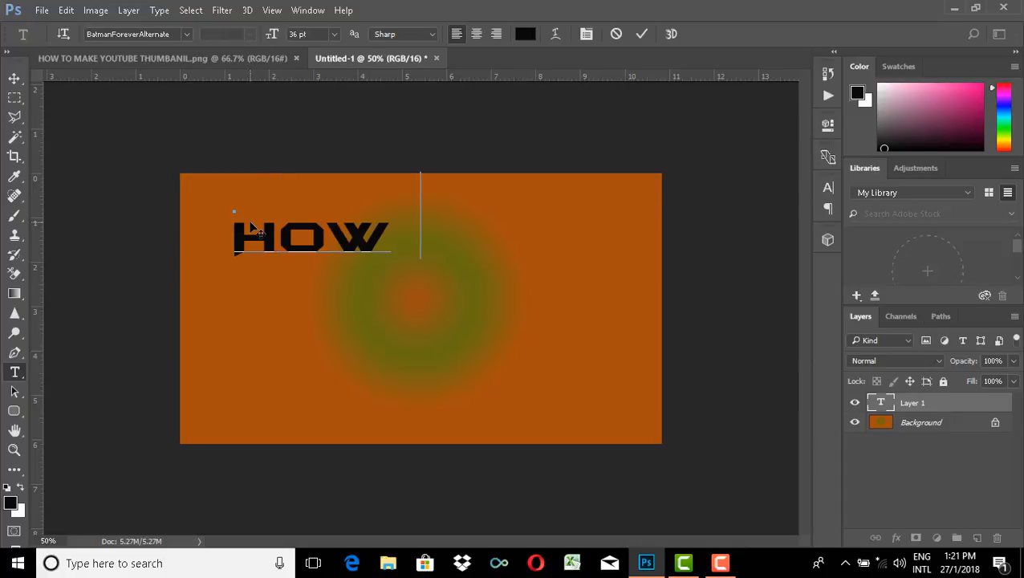
pyautogui.write('TO   ')
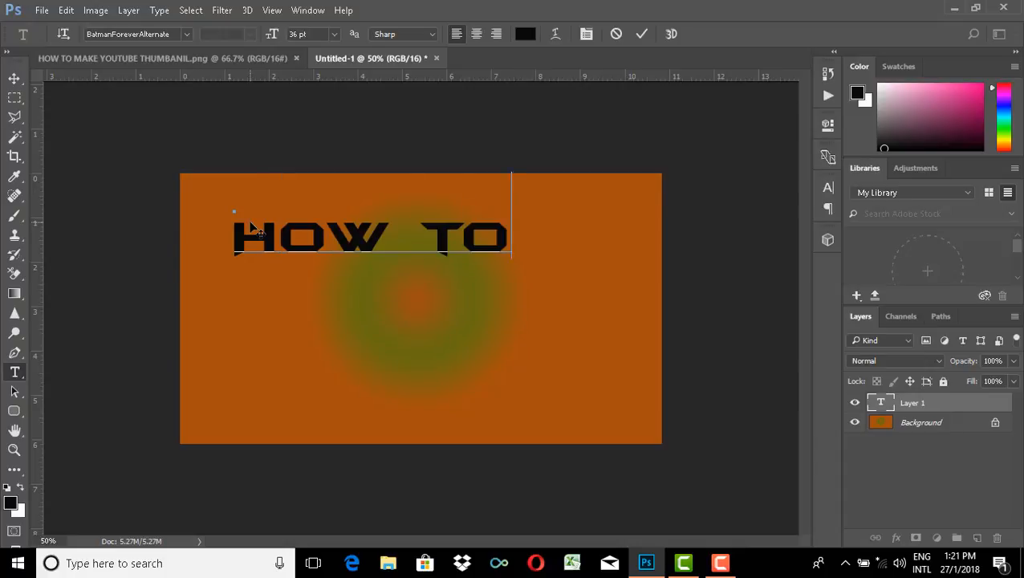
pyautogui.write('MAKE')
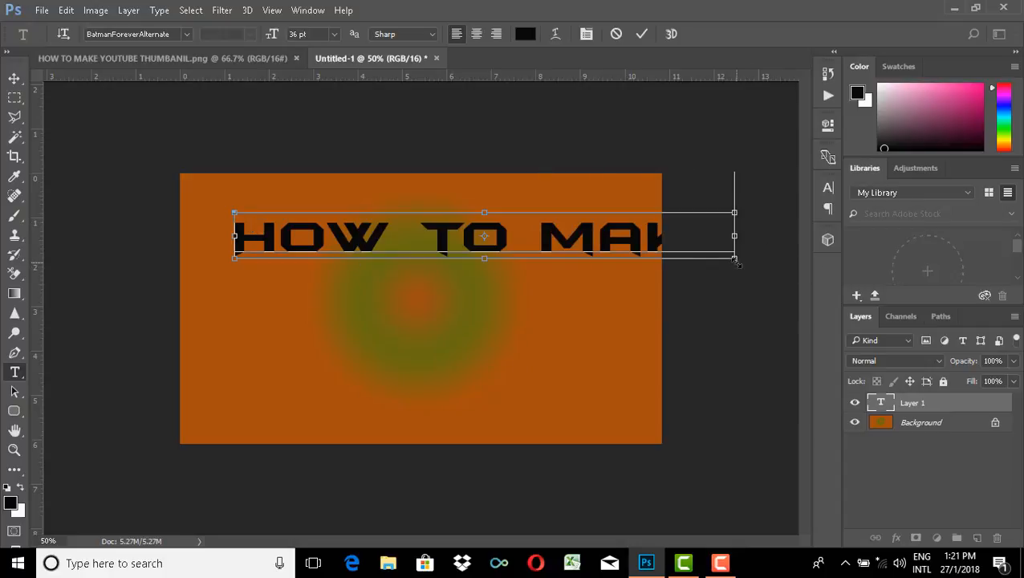
pyautogui.moveTo(735, 260); pyautogui.dragTo(575, 270)
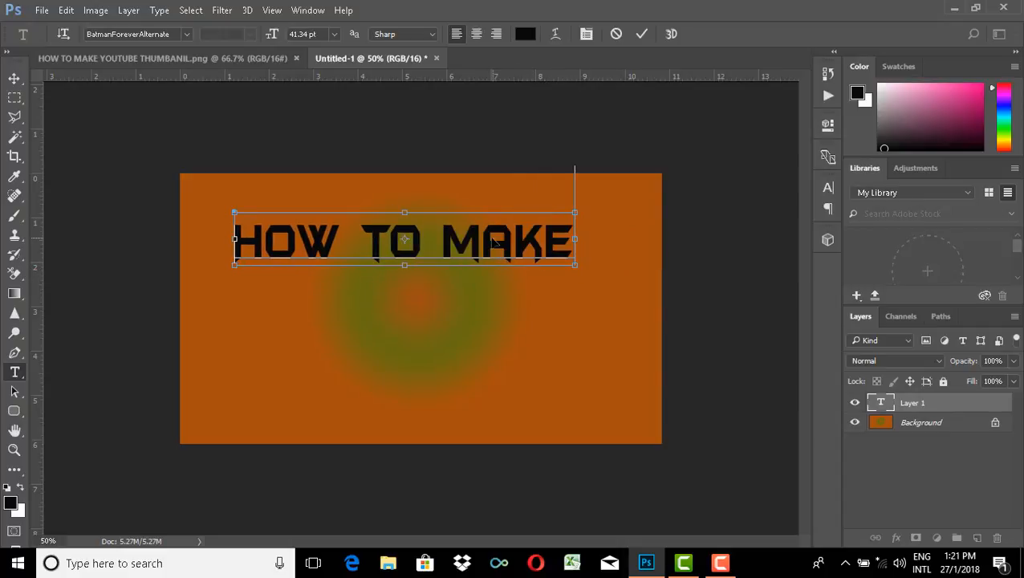
# Step: Delete the extra spaces before MAKE and before TO in the HOW TO MAKE text
pyautogui.click(443, 237)
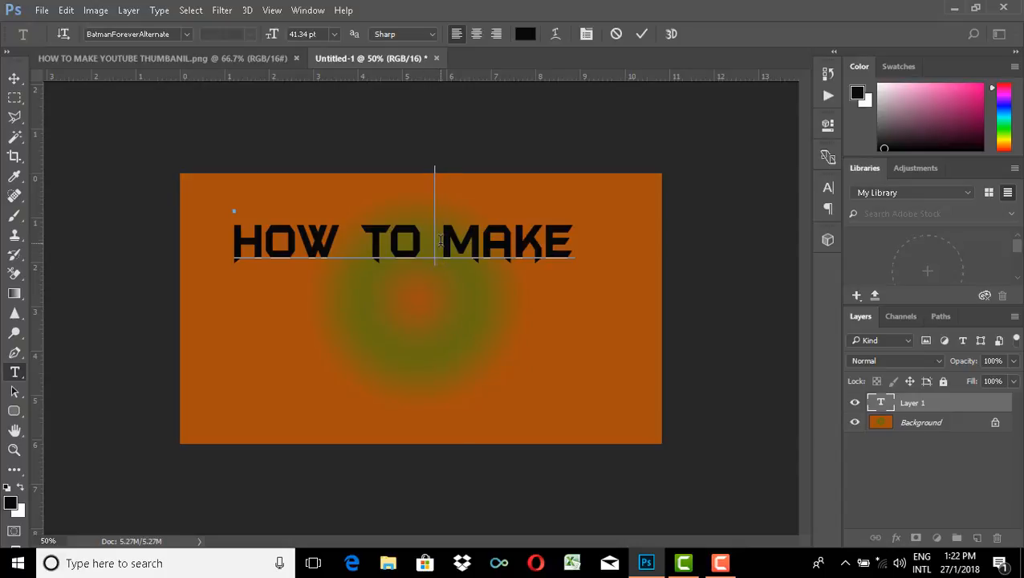
pyautogui.press('BackSpace')
pyautogui.click(360, 237)
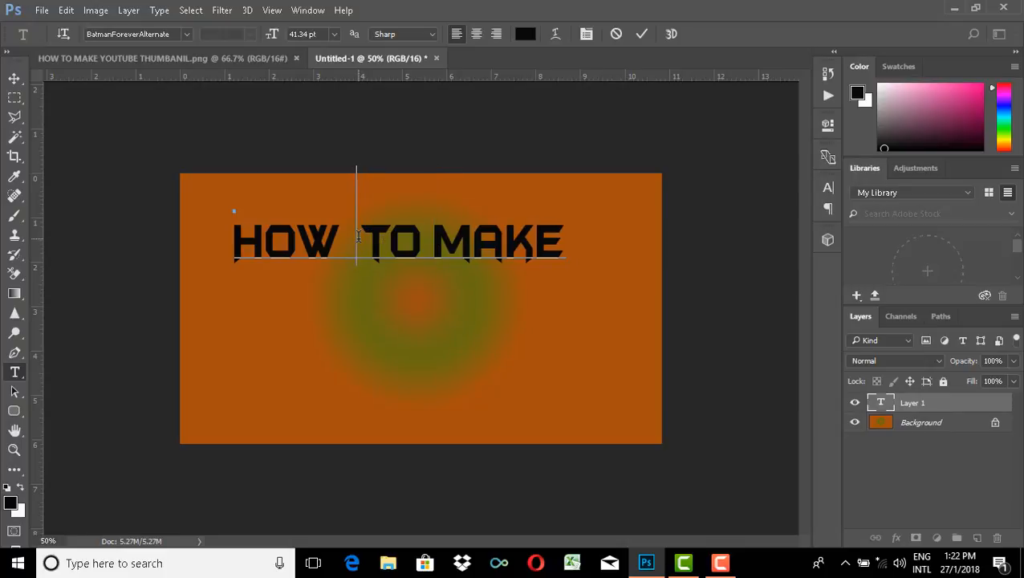
pyautogui.press('Delete')
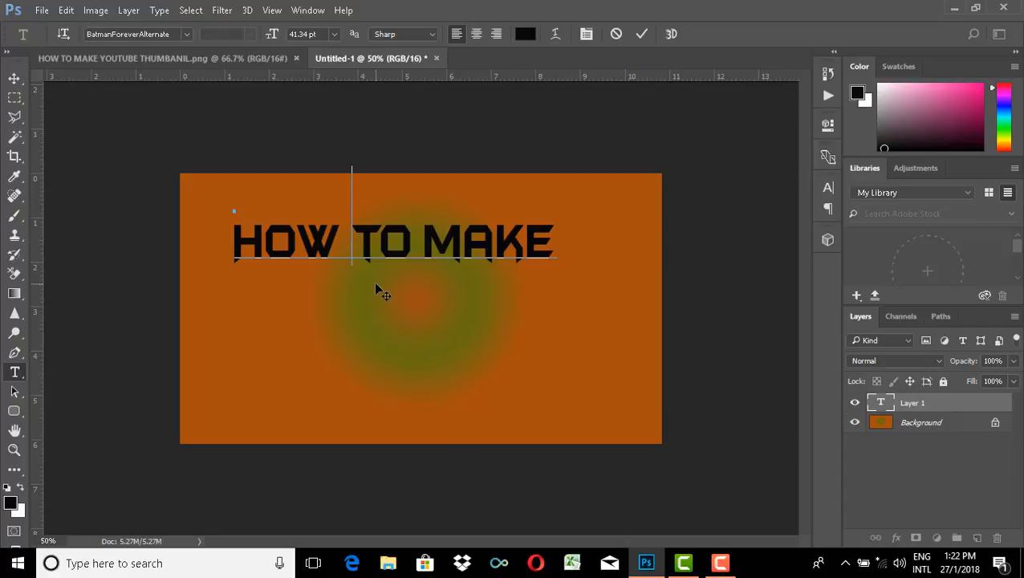
# Step: Enlarge the HOW TO MAKE text to 53.2 pt and centre it near the canvas's upper edge
pyautogui.press('ctrl')
pyautogui.moveTo(438, 234); pyautogui.dragTo(456, 212)
pyautogui.moveTo(504, 236); pyautogui.dragTo(504, 236)
pyautogui.moveTo(574, 242); pyautogui.dragTo(616, 263)
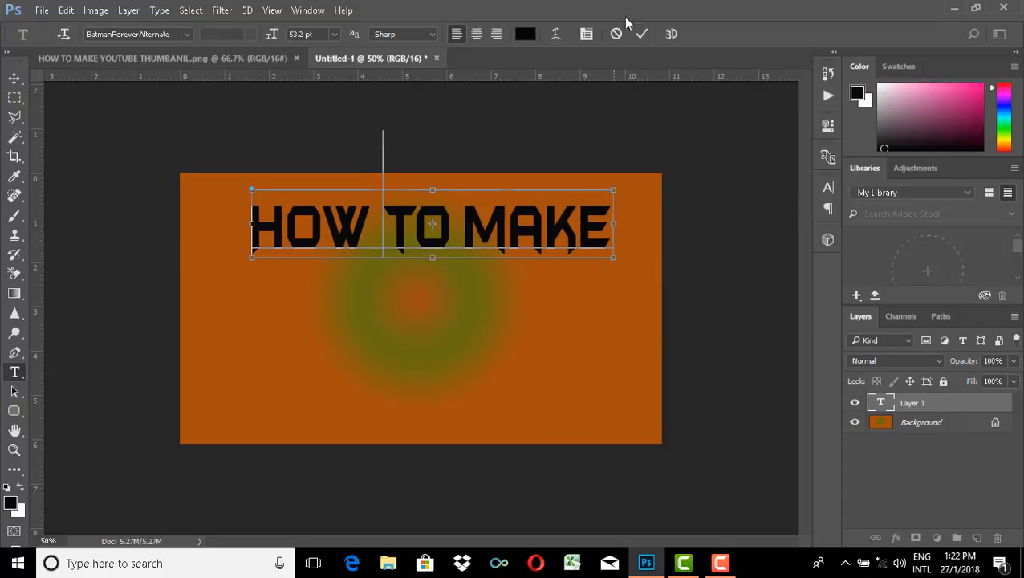
pyautogui.click(507, 225)
pyautogui.moveTo(502, 227); pyautogui.dragTo(485, 222)
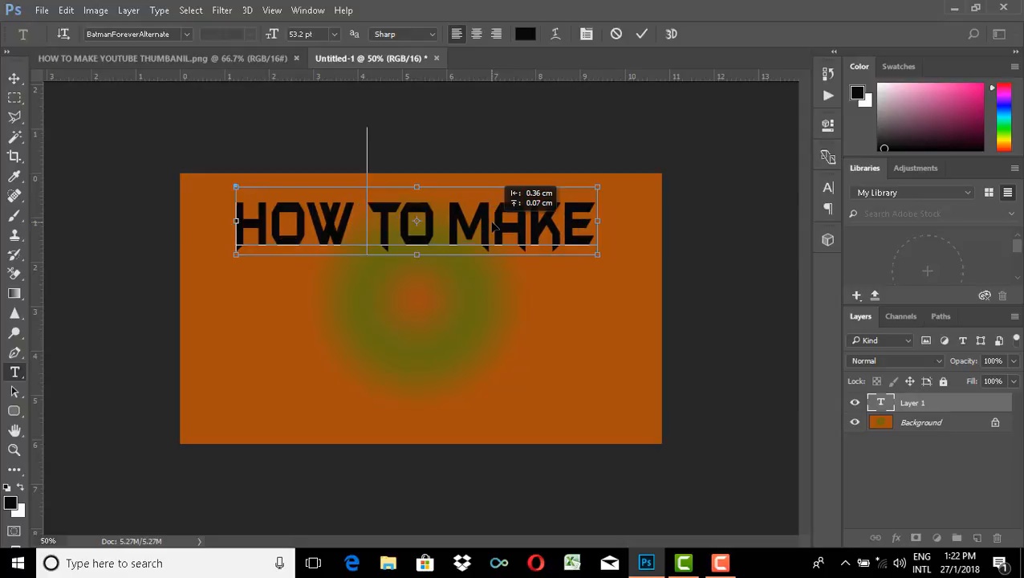
pyautogui.click(641, 34)
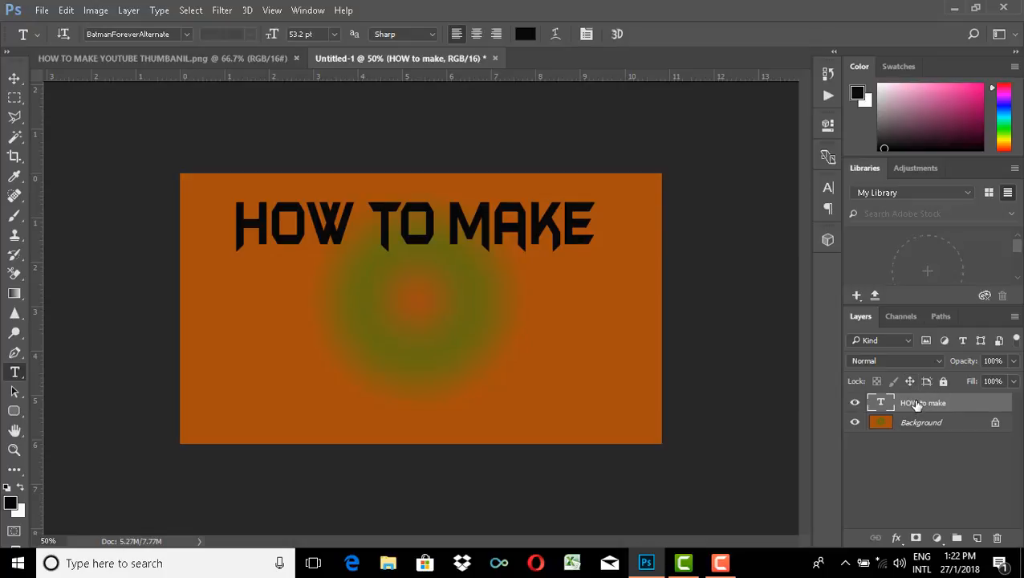
# Step: Add a 7 px outside stroke in off-white #f1ebea to the HOW TO MAKE text layer
pyautogui.click(896, 537)
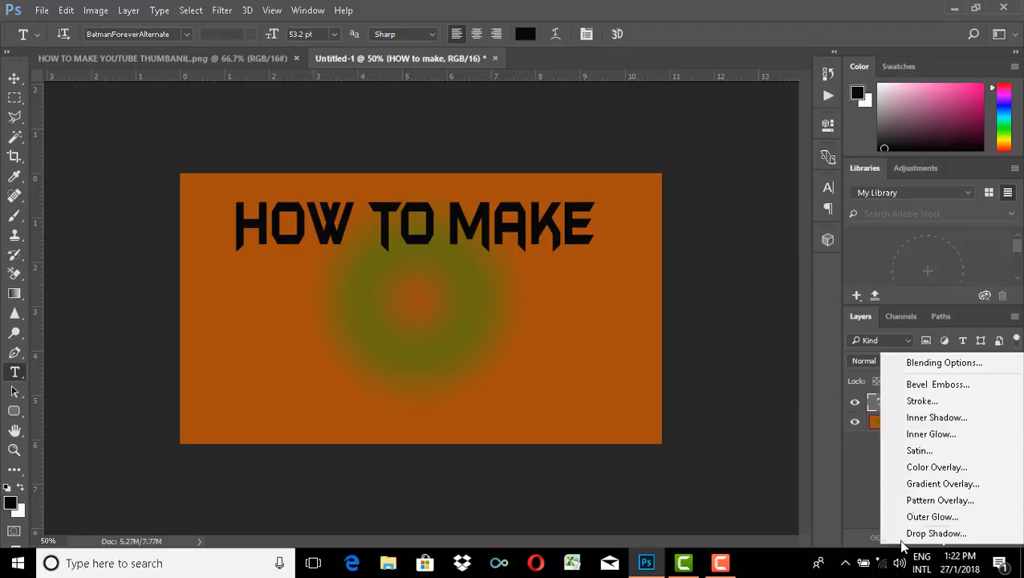
pyautogui.click(942, 364)
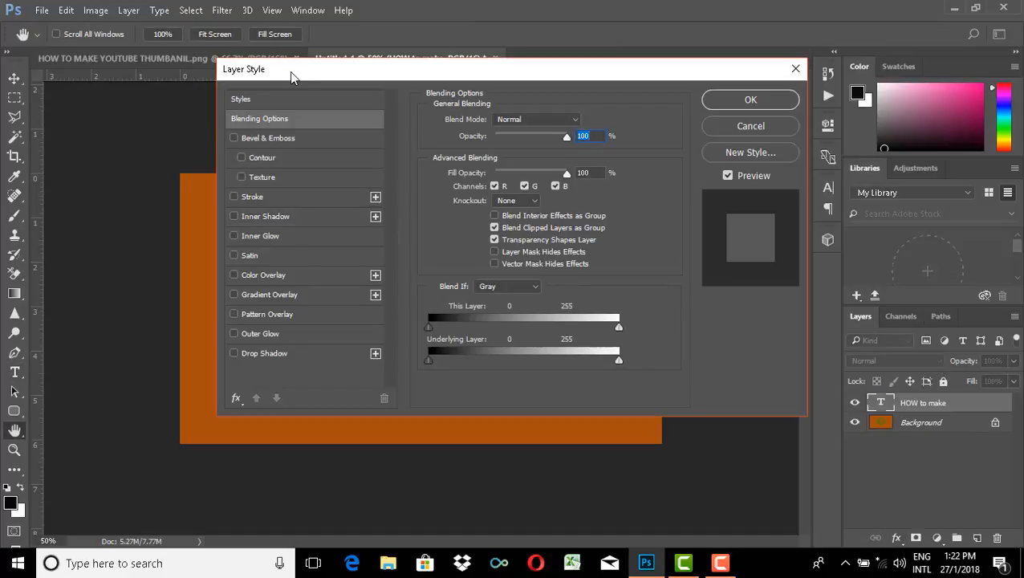
pyautogui.moveTo(290, 71); pyautogui.dragTo(614, 76)
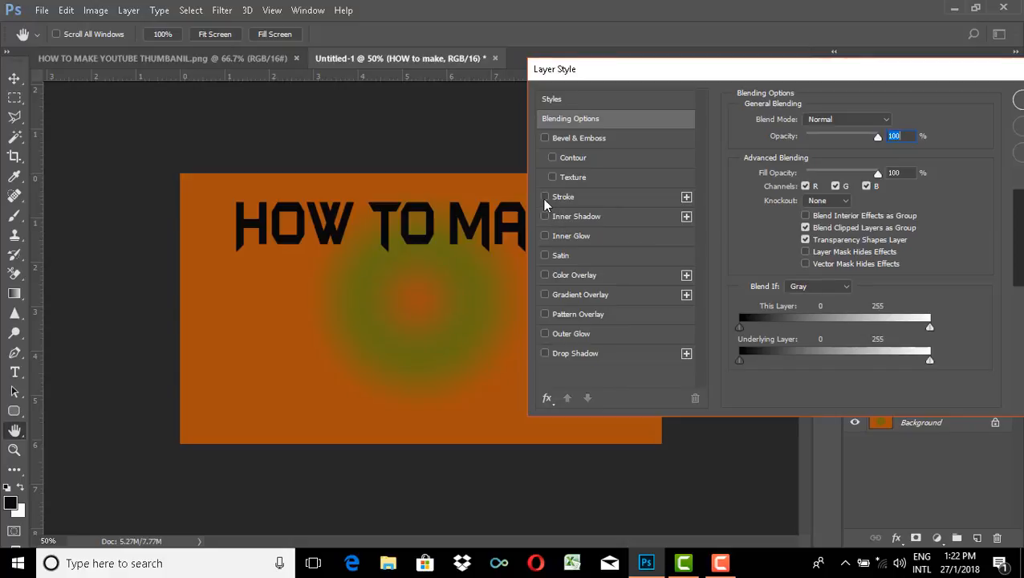
pyautogui.moveTo(609, 78); pyautogui.dragTo(671, 80)
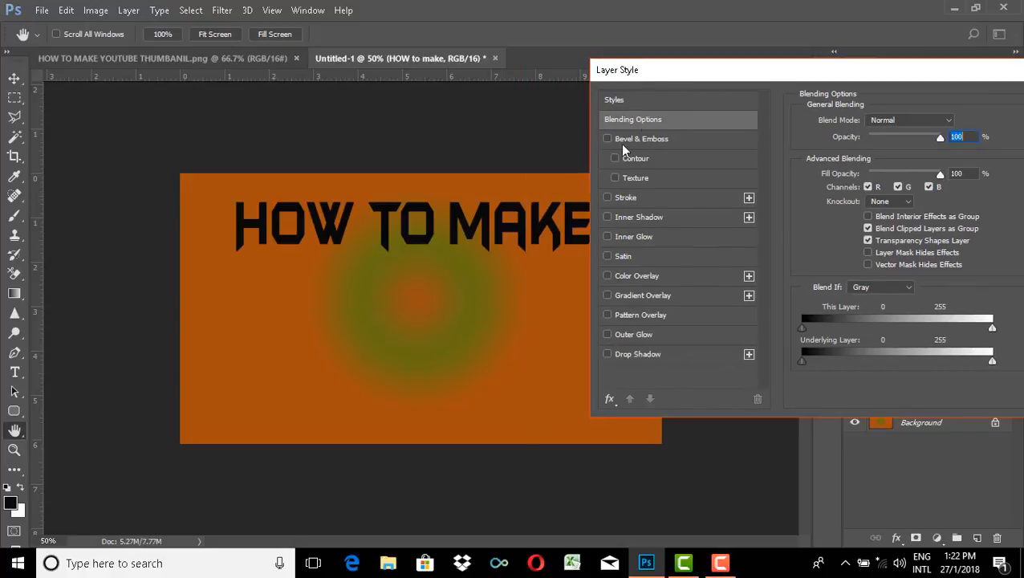
pyautogui.click(627, 198)
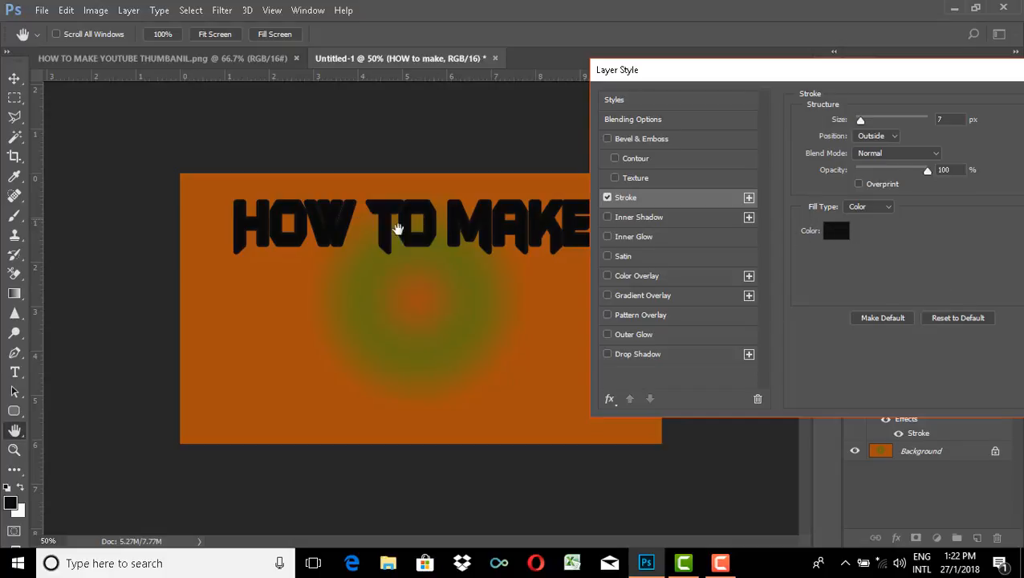
pyautogui.click(835, 231)
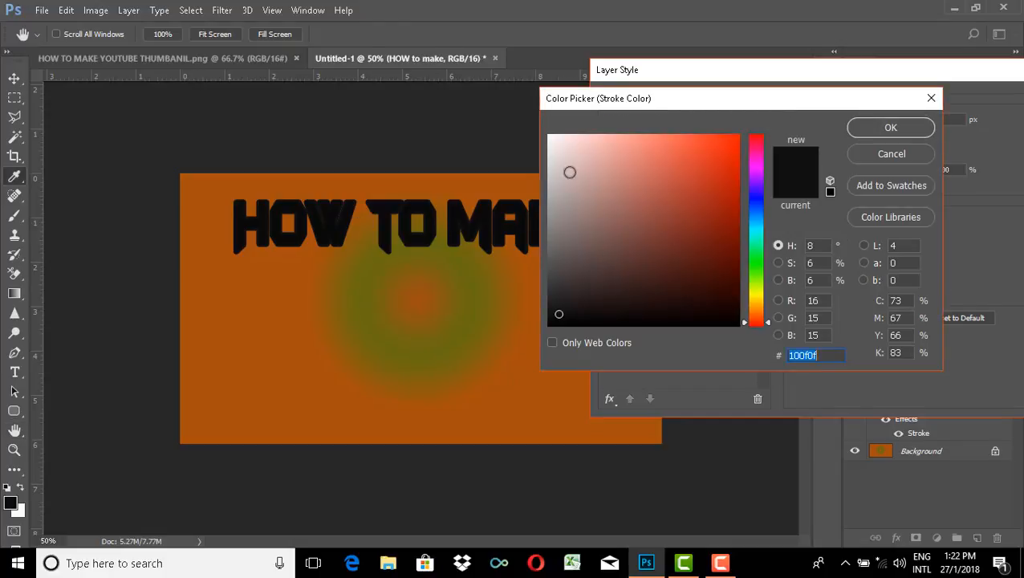
pyautogui.click(552, 144)
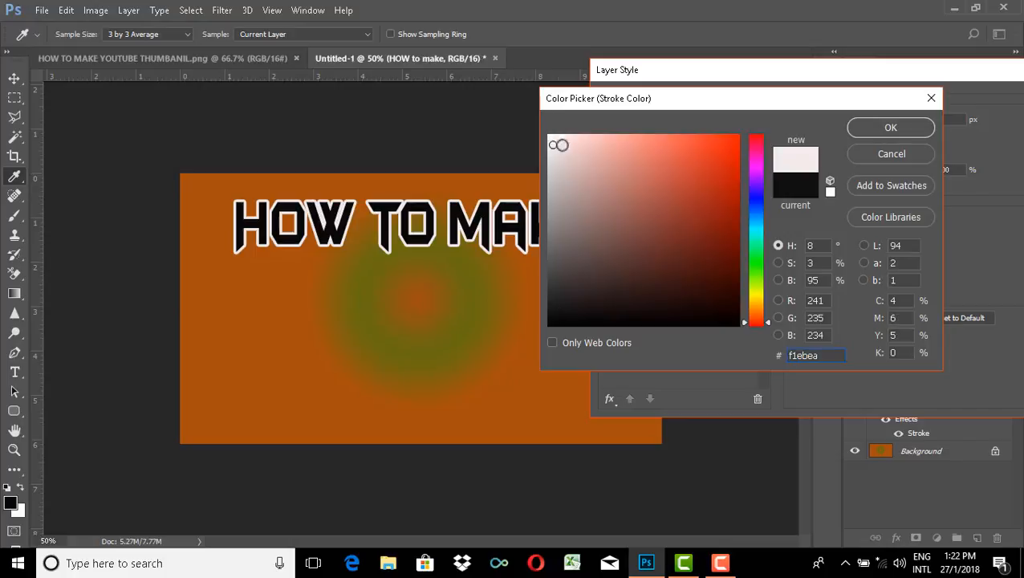
pyautogui.click(892, 129)
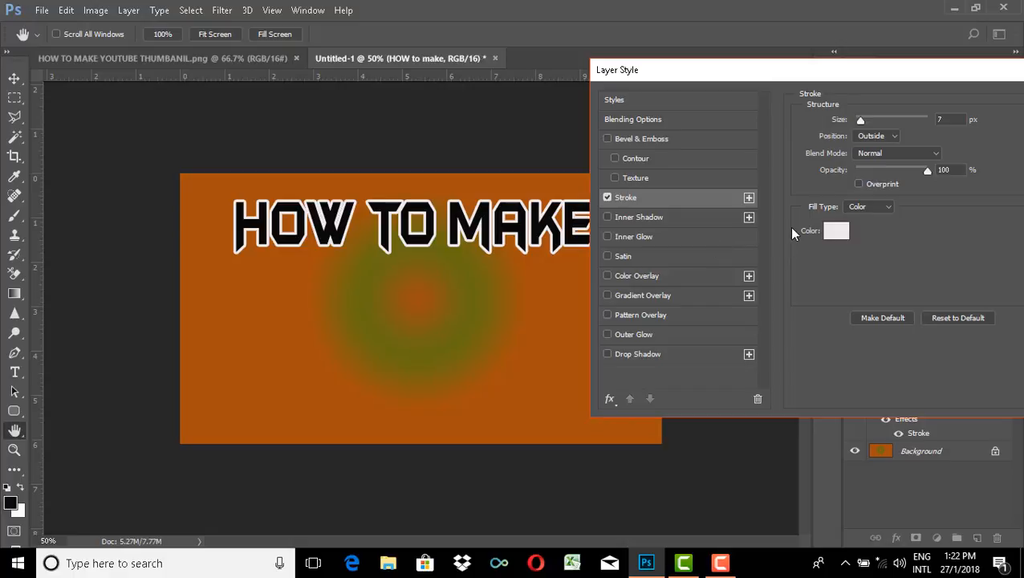
pyautogui.moveTo(860, 121); pyautogui.dragTo(860, 126)
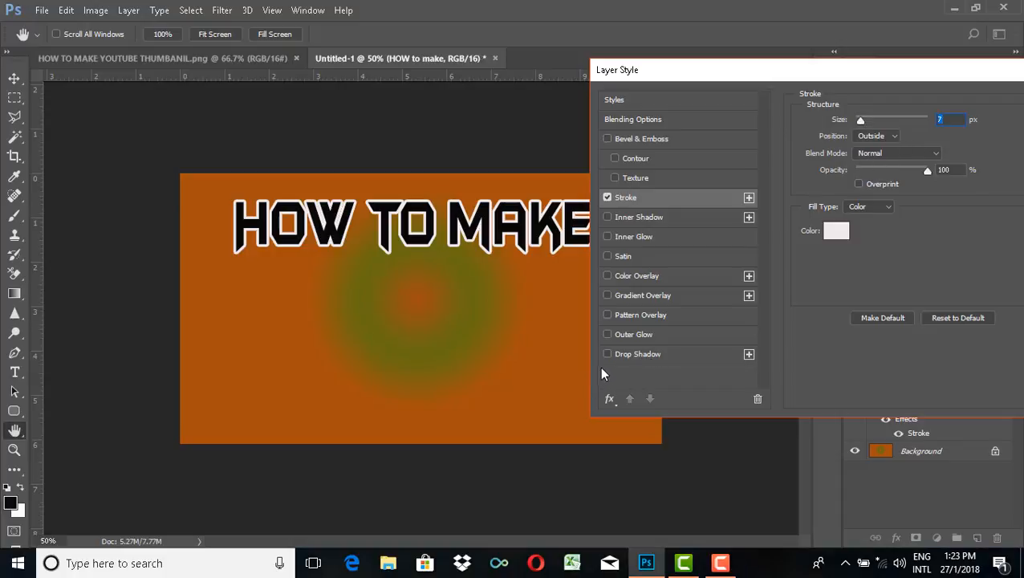
# Step: Try the Inner Shadow and Inner Glow effects on the HOW TO MAKE text, switching each one off again
pyautogui.click(617, 218)
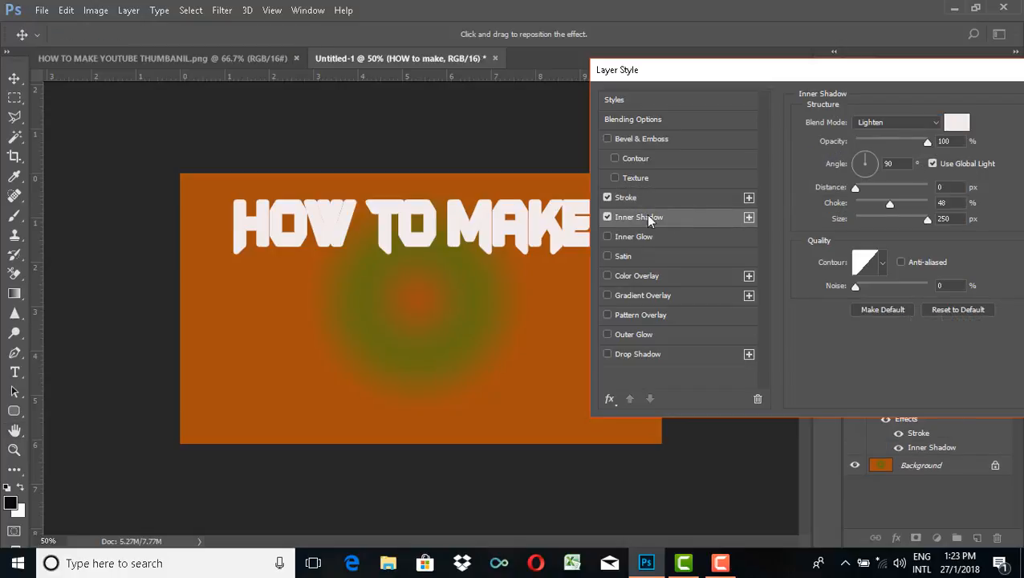
pyautogui.click(607, 218)
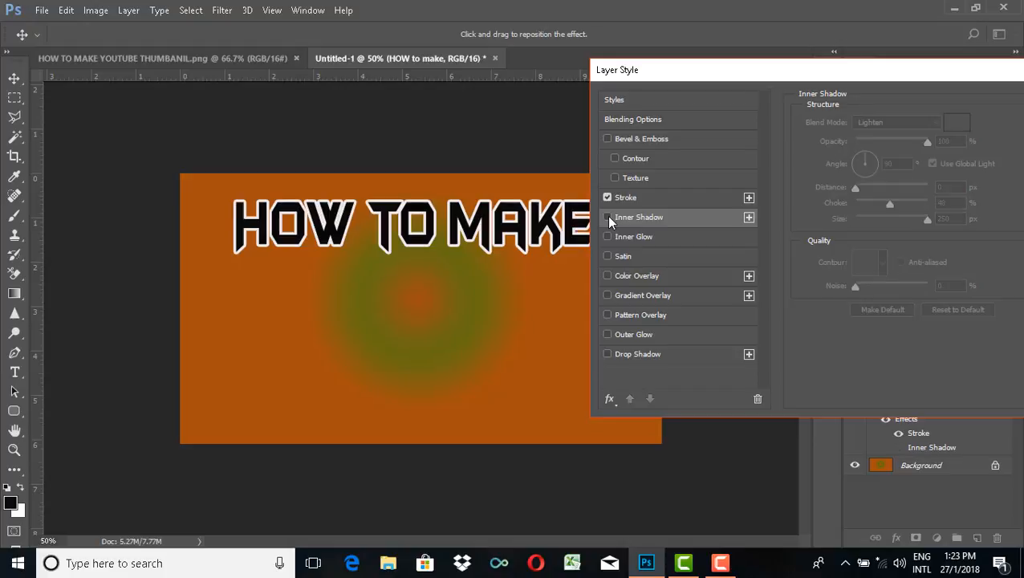
pyautogui.click(606, 238)
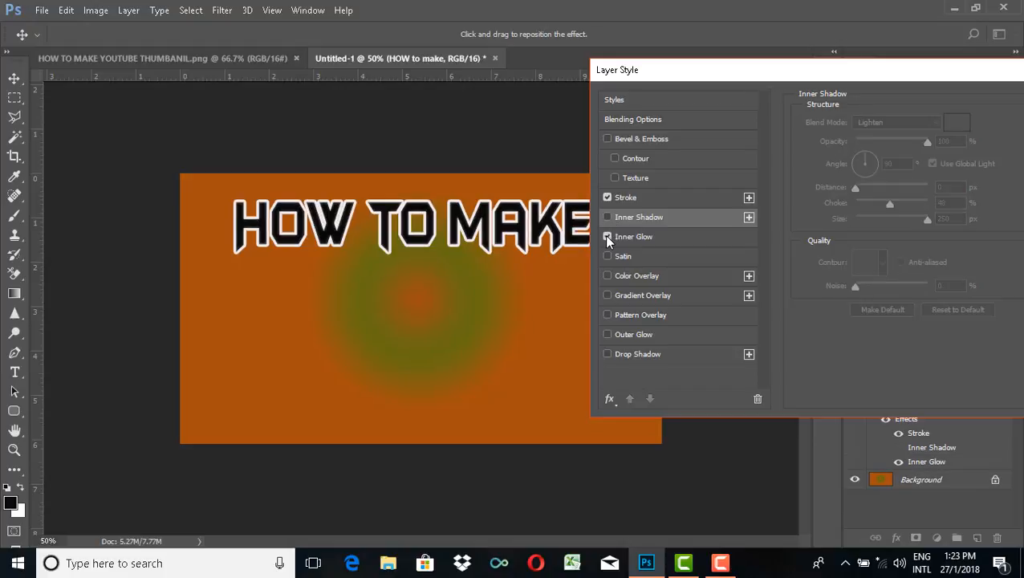
pyautogui.click(606, 237)
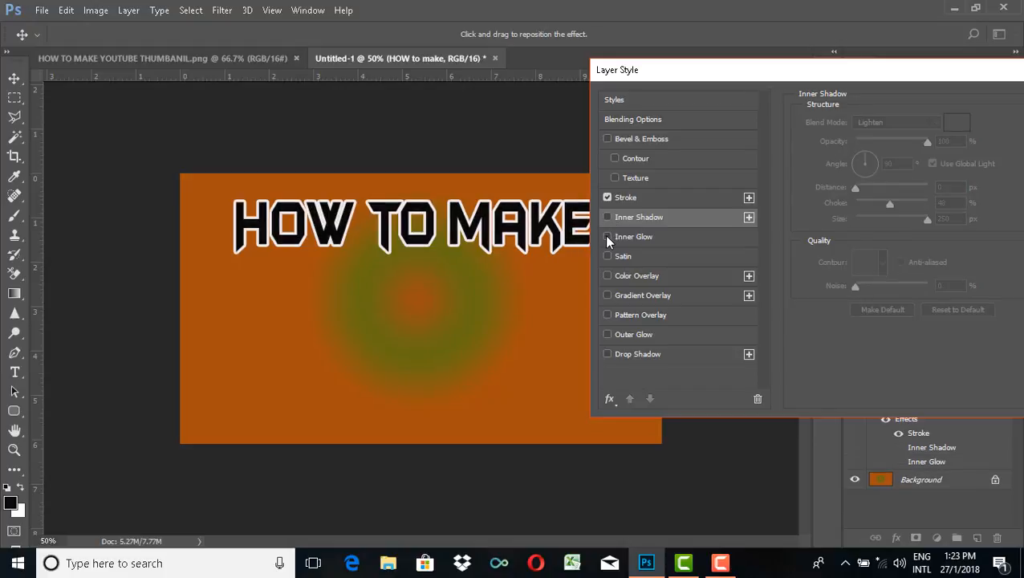
# Step: Add a black Multiply drop shadow to the HOW TO MAKE text with a distance of 21 px and a size of 8 px
pyautogui.click(608, 354)
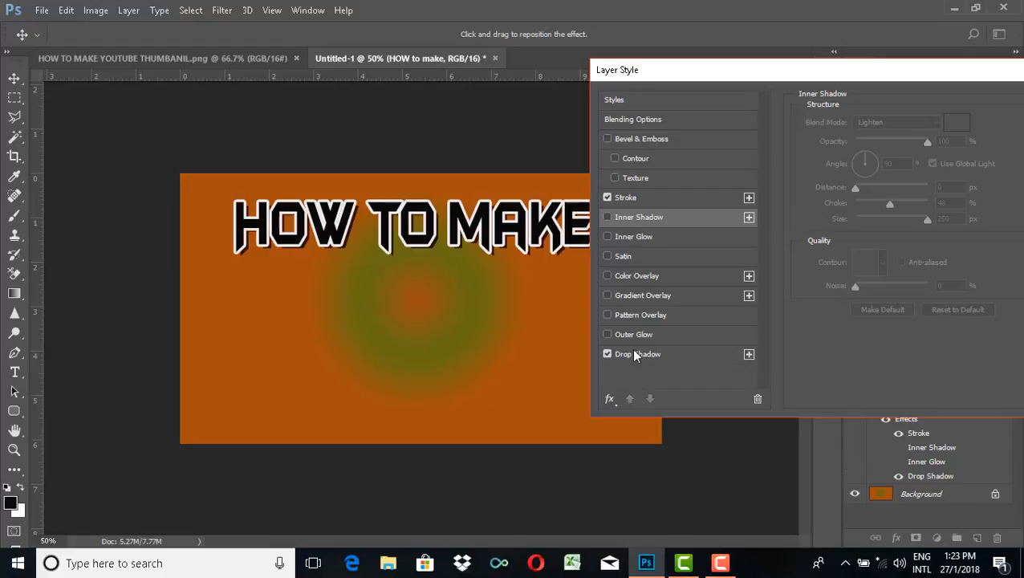
pyautogui.click(631, 353)
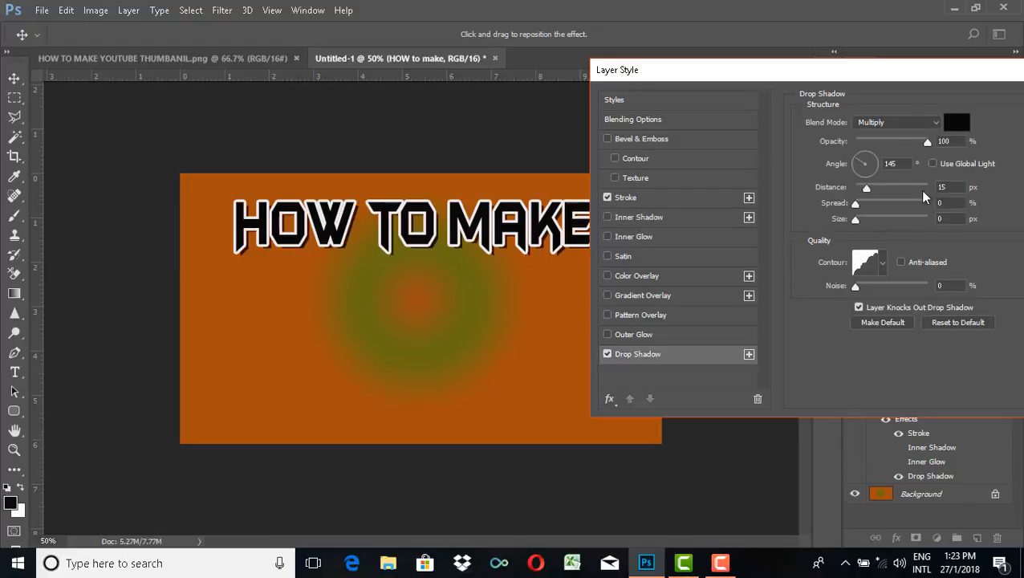
pyautogui.click(856, 287)
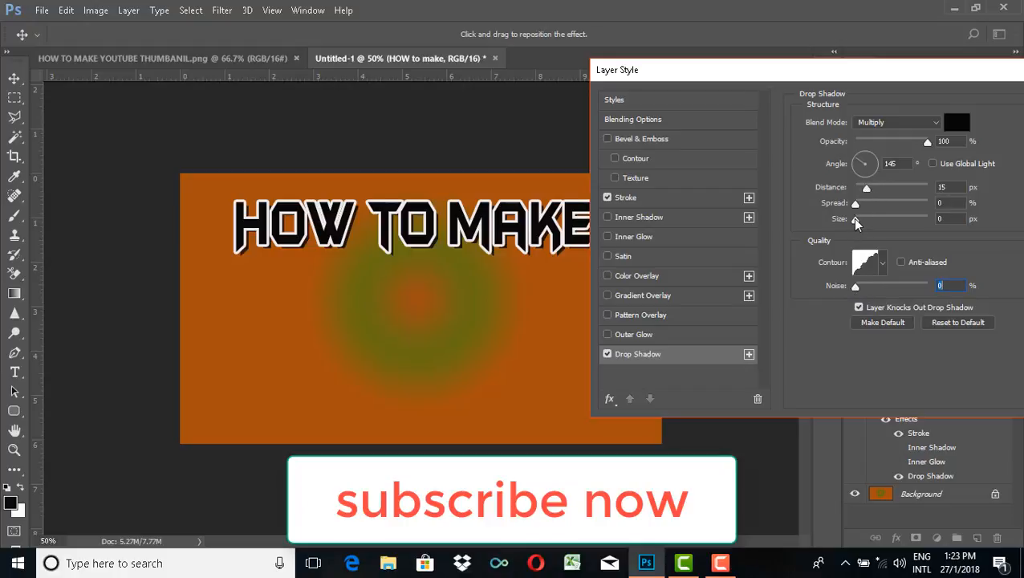
pyautogui.moveTo(855, 222); pyautogui.dragTo(872, 192)
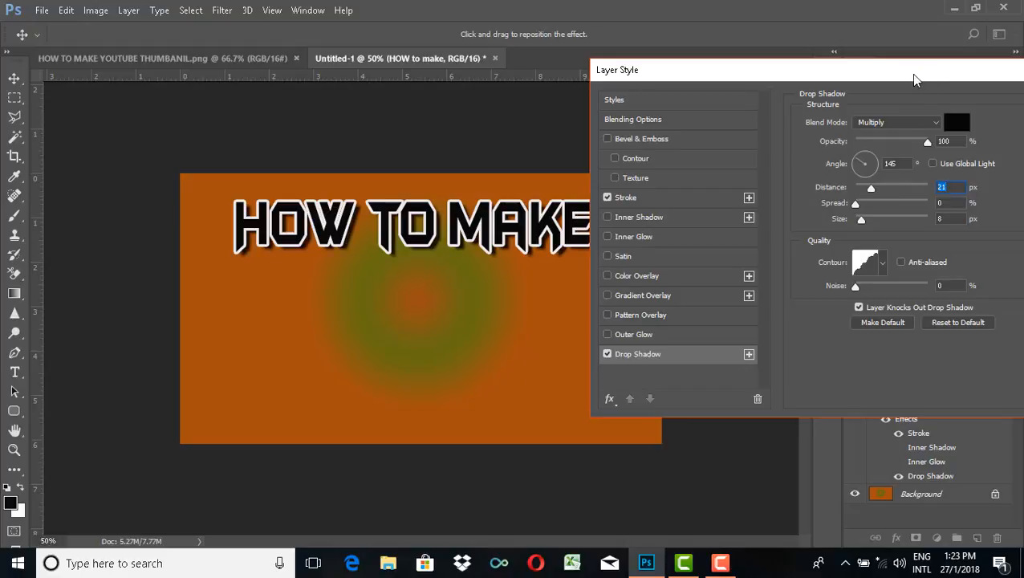
pyautogui.moveTo(913, 78); pyautogui.dragTo(987, 76)
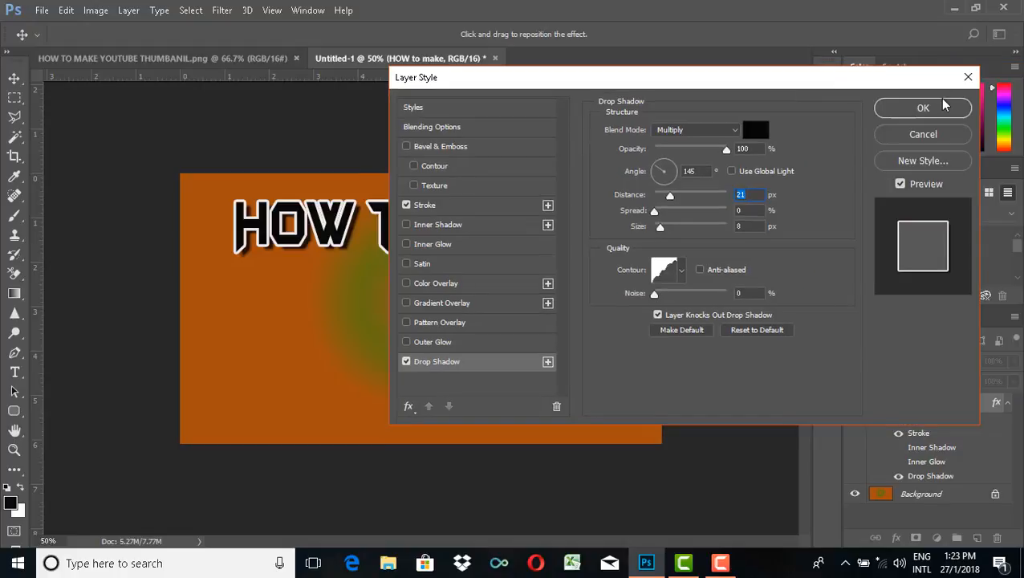
pyautogui.click(923, 108)
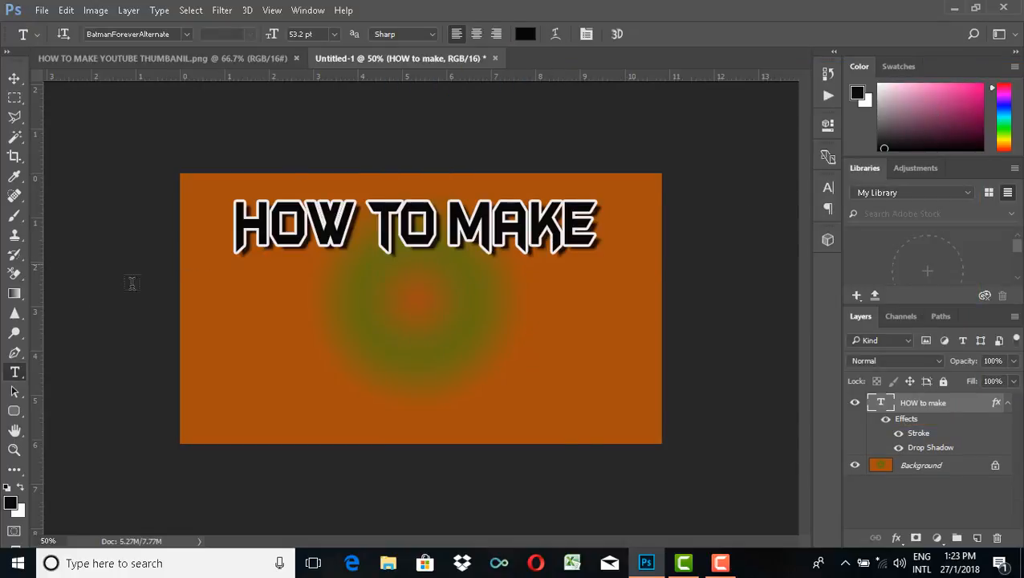
# Step: Enter the text YOUTUBE on a new text layer below HOW TO MAKE
pyautogui.click(329, 285)
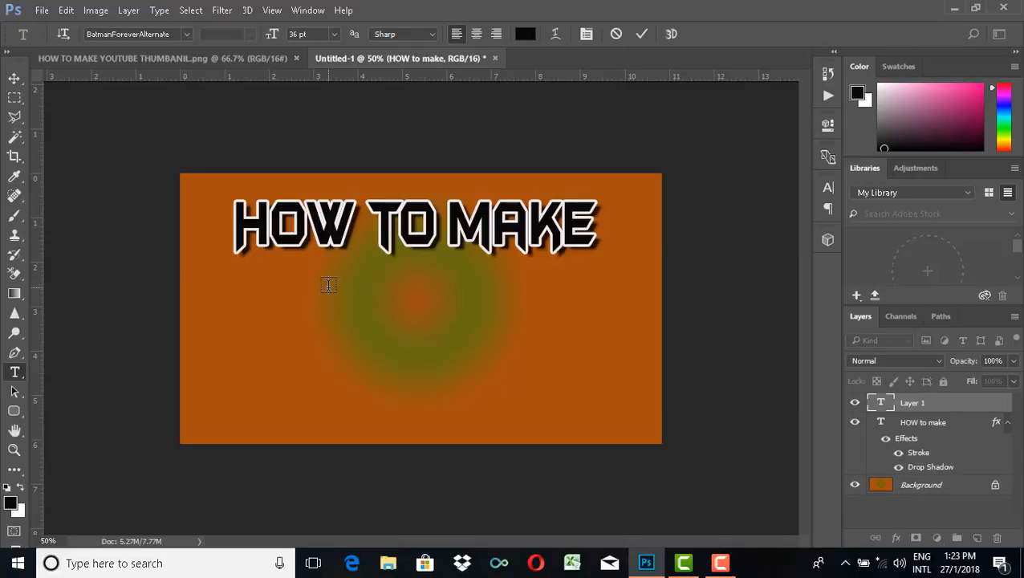
pyautogui.write('U')
pyautogui.press('BackSpace')
pyautogui.write('YOUTUBE')
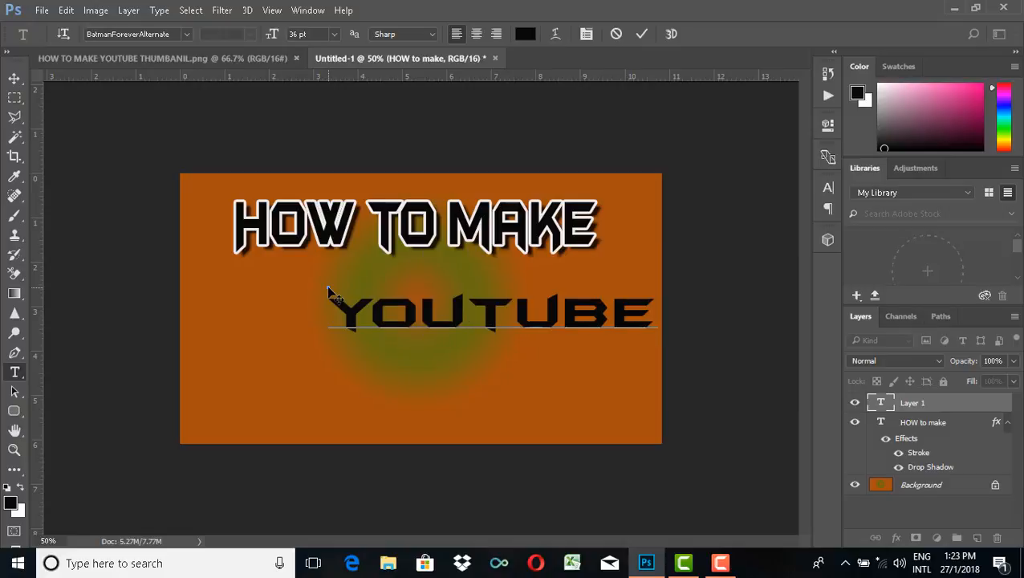
# Step: Rescale the YOUTUBE text to 53.8 pt, mainly in height, and centre it closely under HOW TO MAKE
pyautogui.press('ctrl')
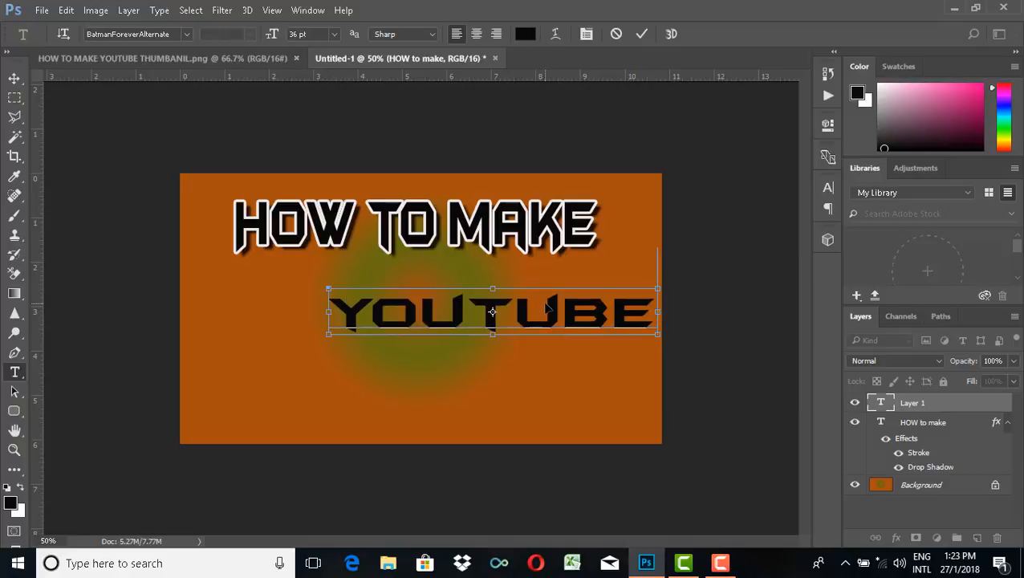
pyautogui.moveTo(545, 305); pyautogui.dragTo(464, 296)
pyautogui.press('ctrl')
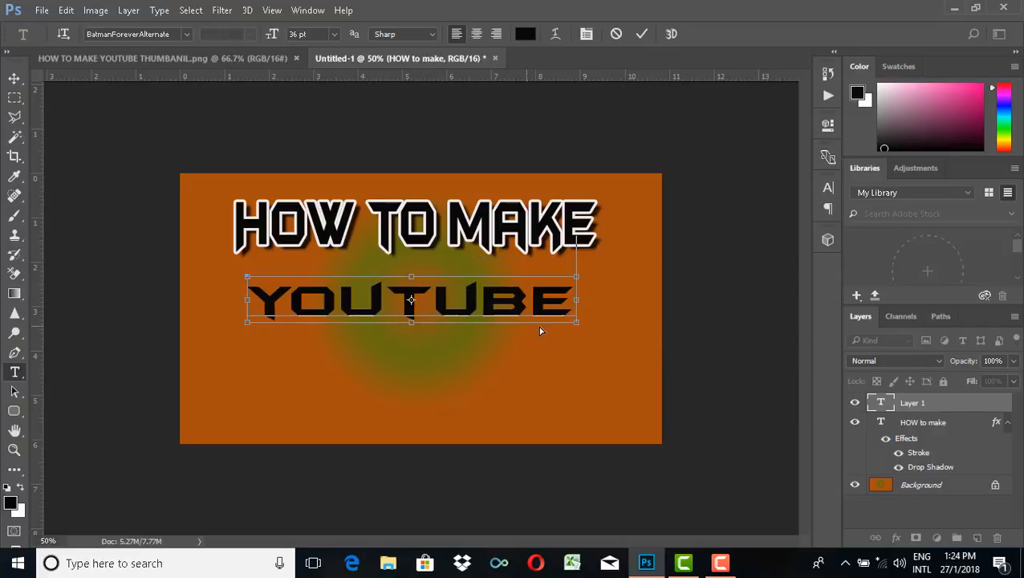
pyautogui.moveTo(570, 324); pyautogui.dragTo(580, 346)
pyautogui.moveTo(510, 313)
pyautogui.mouseDown()
pyautogui.moveTo(491, 289)
pyautogui.moveTo(470, 291)
pyautogui.moveTo(510, 295)
pyautogui.mouseUp()
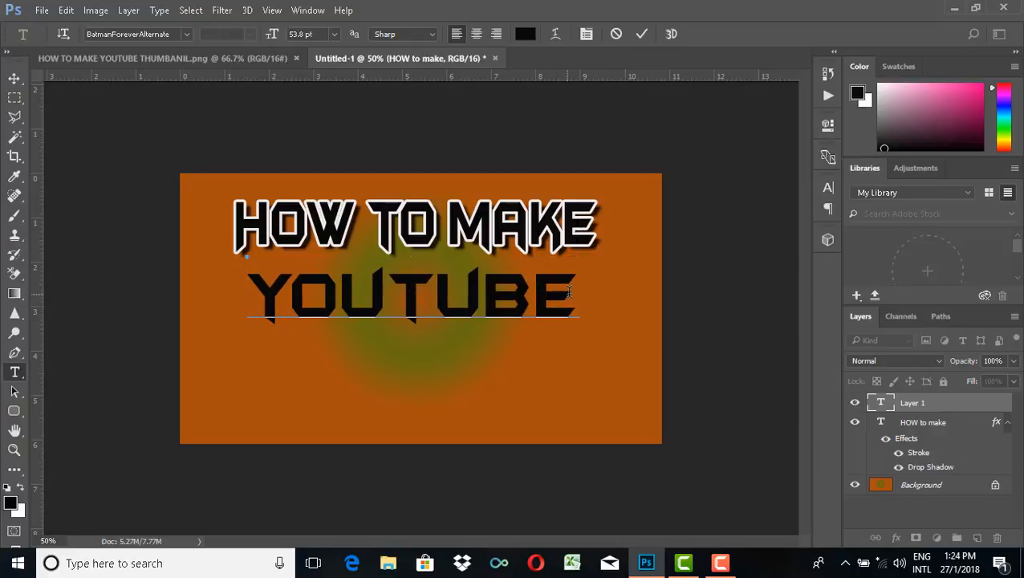
# Step: Recolour the whole YOUTUBE text bright red and commit the text
pyautogui.moveTo(576, 293); pyautogui.dragTo(215, 296)
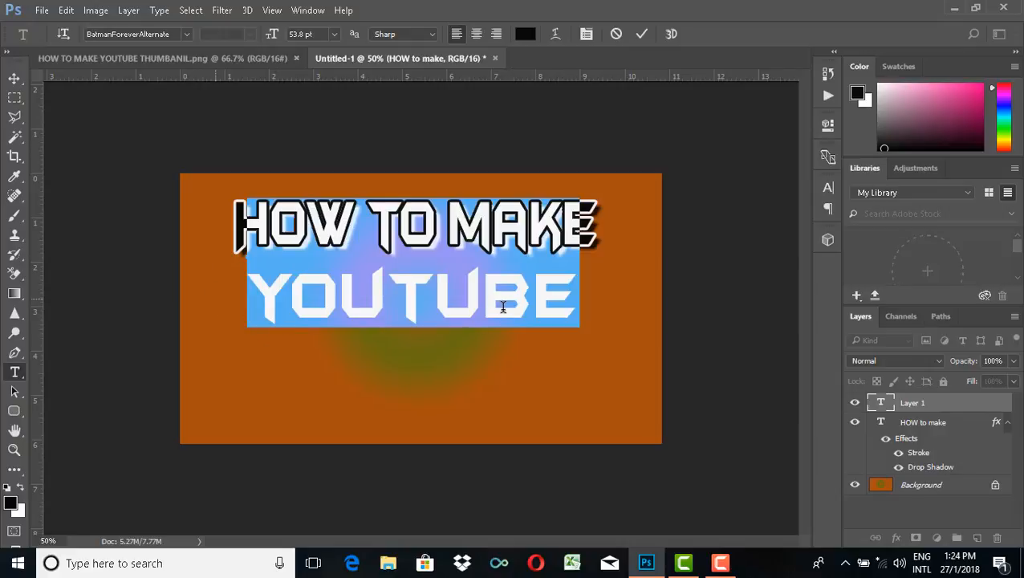
pyautogui.moveTo(574, 294); pyautogui.dragTo(421, 146)
pyautogui.click(526, 33)
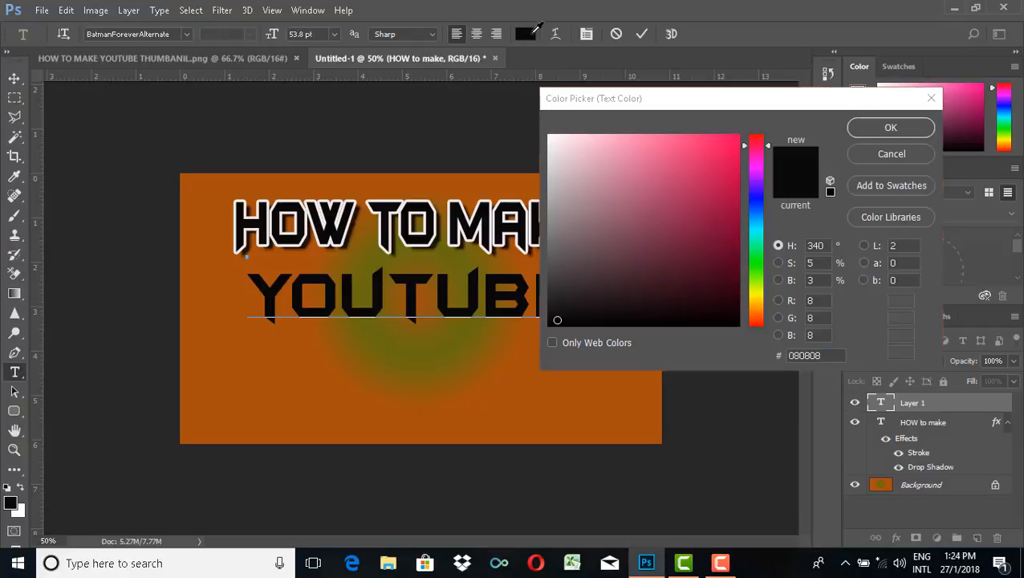
pyautogui.click(742, 138)
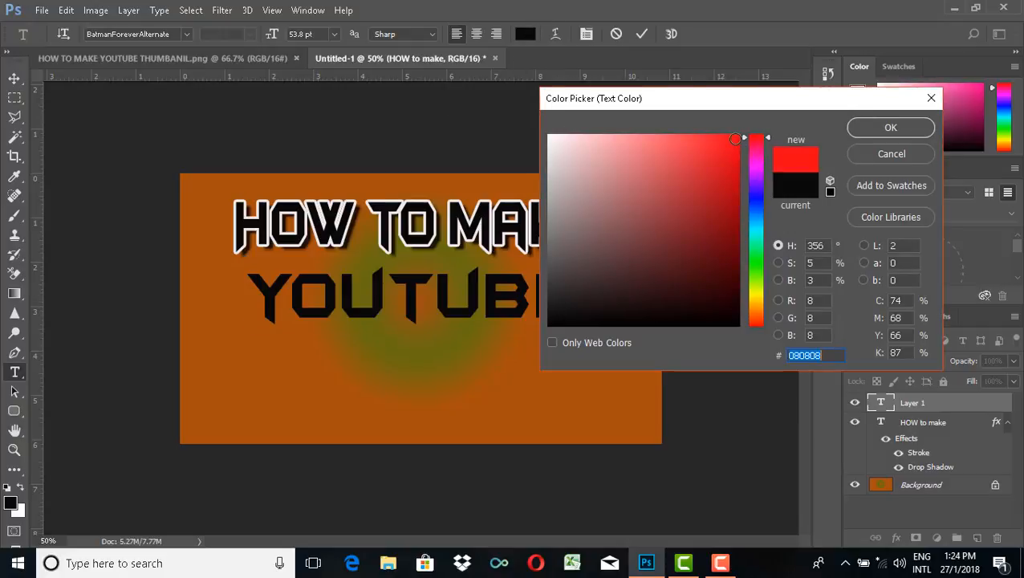
pyautogui.click(890, 127)
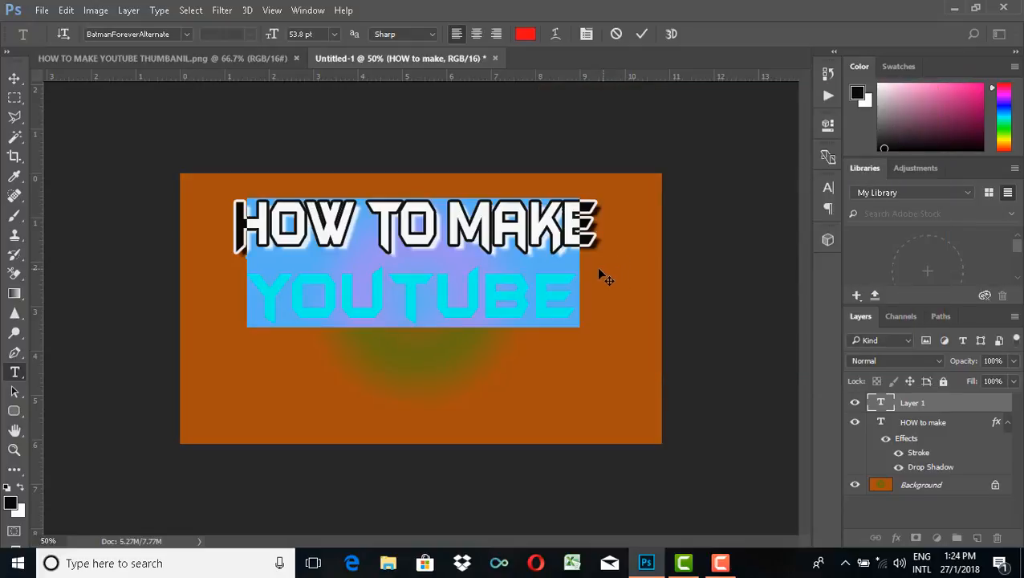
pyautogui.click(645, 33)
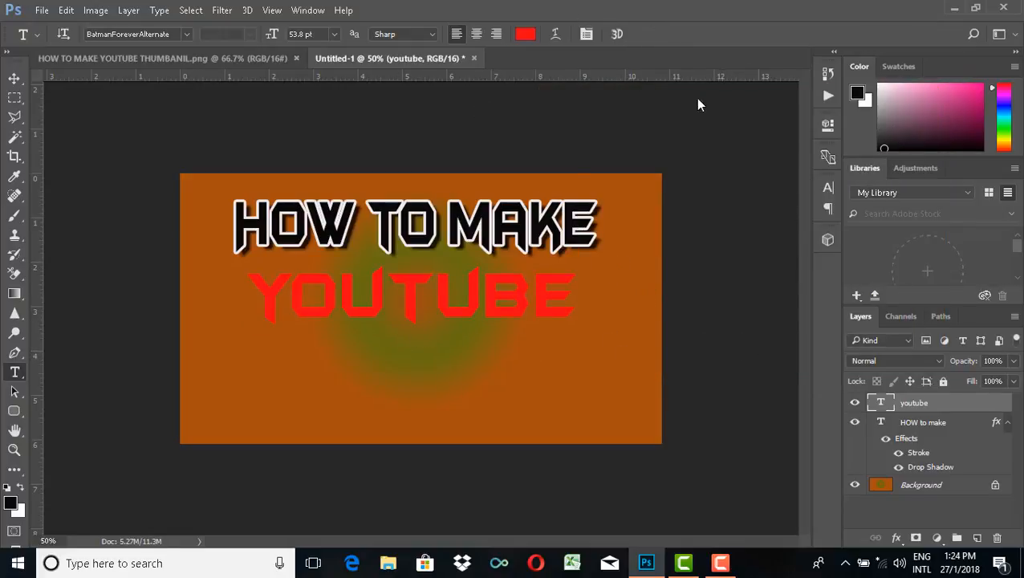
# Step: Add a 9 px outside stroke in off-white to the YOUTUBE text layer
pyautogui.click(896, 537)
pyautogui.click(933, 361)
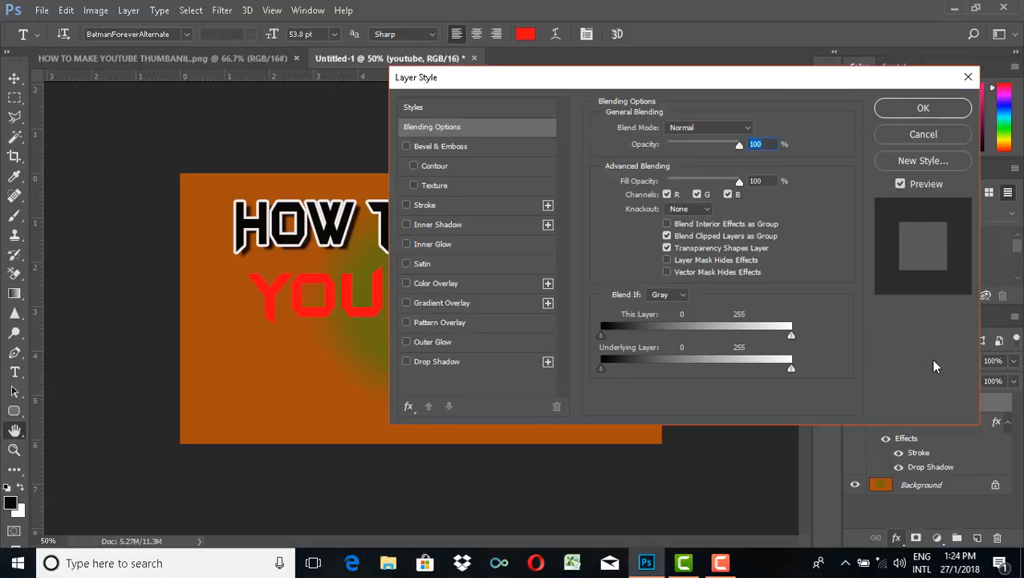
pyautogui.click(425, 205)
pyautogui.moveTo(523, 83); pyautogui.dragTo(732, 81)
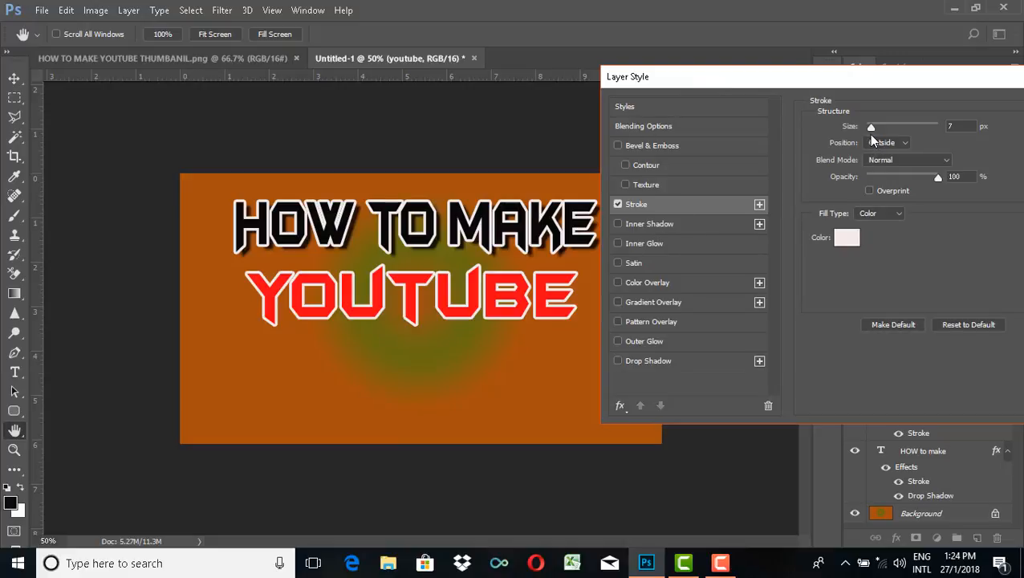
pyautogui.moveTo(873, 135); pyautogui.dragTo(875, 135)
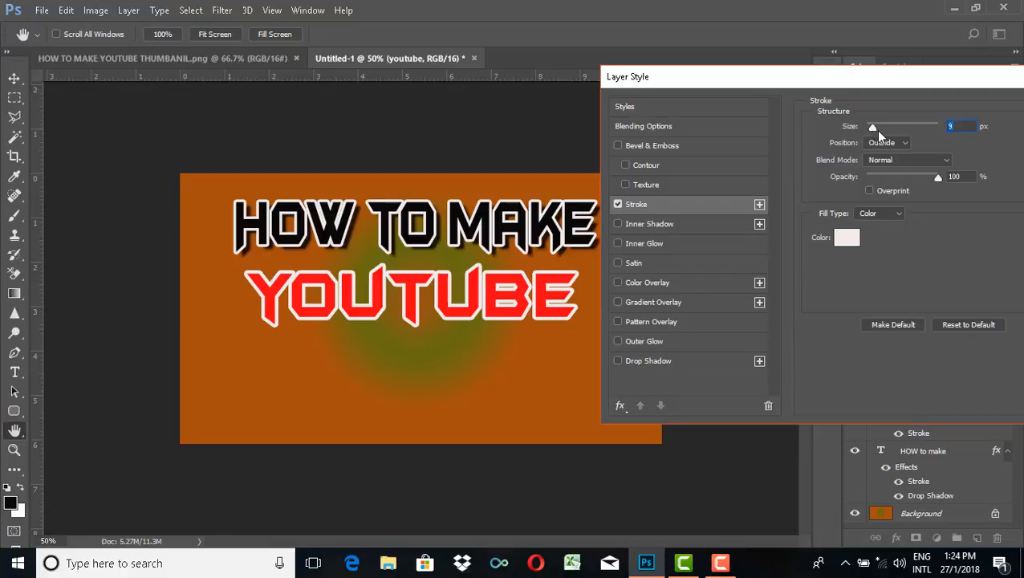
# Step: Add a black Multiply drop shadow to the YOUTUBE text layer and apply the layer style
pyautogui.click(618, 361)
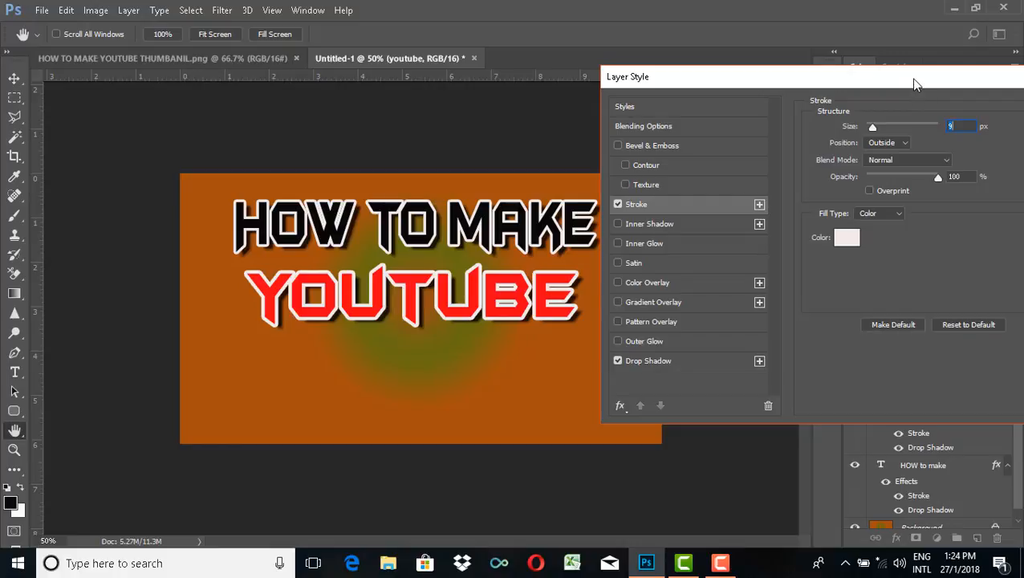
pyautogui.click(650, 361)
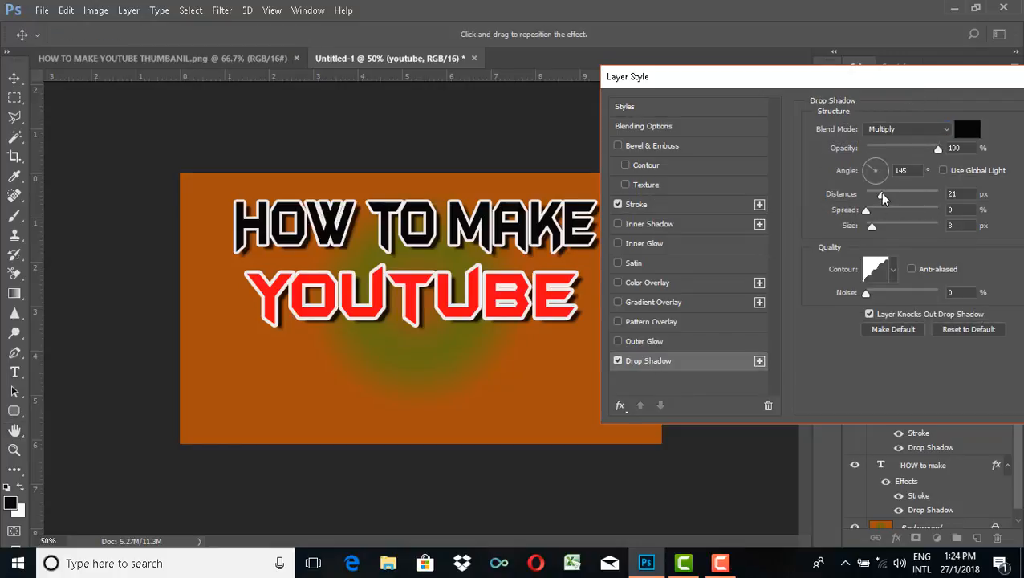
pyautogui.moveTo(880, 194); pyautogui.dragTo(881, 195)
pyautogui.moveTo(866, 74); pyautogui.dragTo(791, 77)
pyautogui.click(1016, 111)
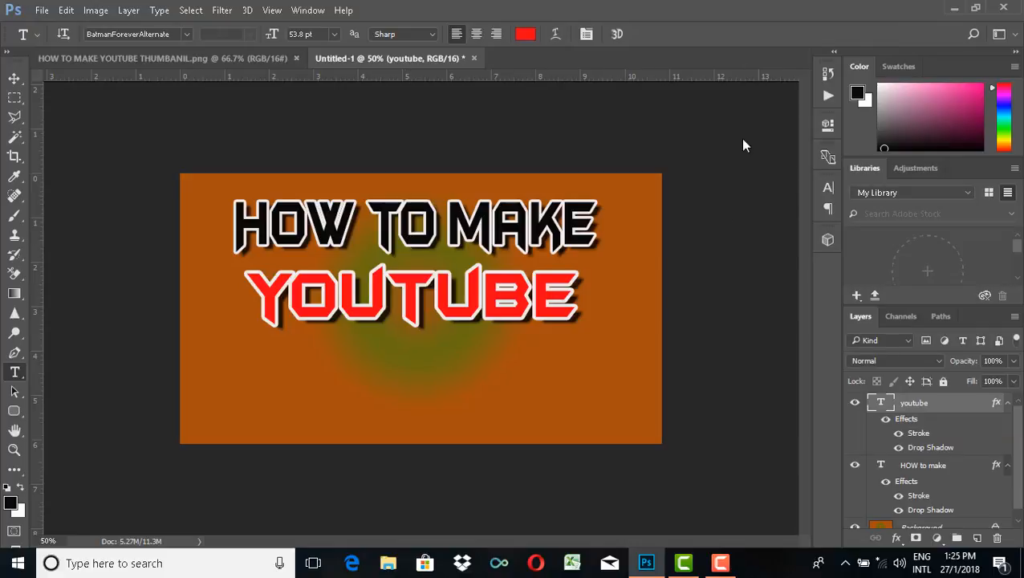
# Step: Enter the text THUBNAIL in the Farenheight font on a new text layer below YOUTUBE
pyautogui.click(268, 377)
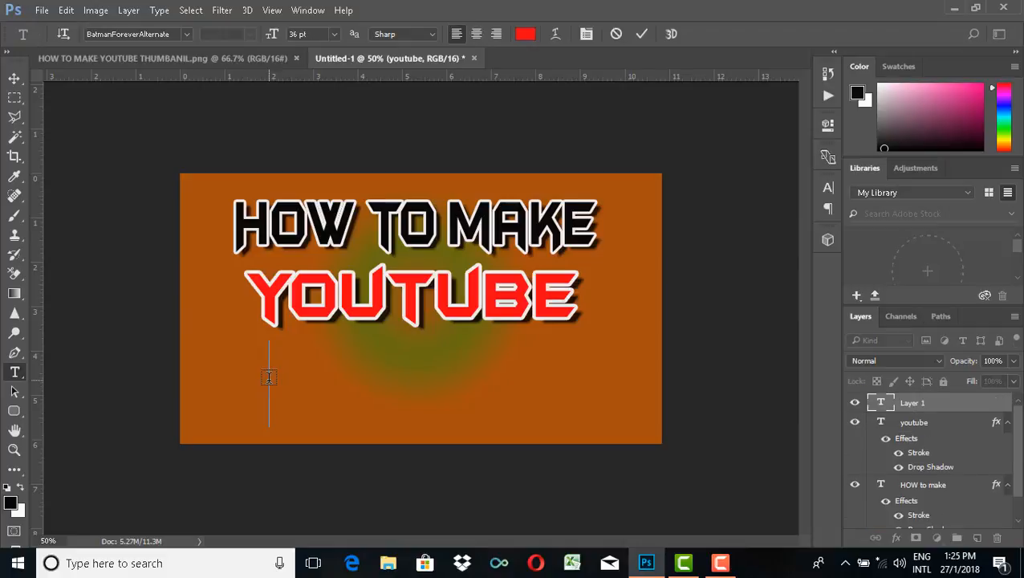
pyautogui.click(185, 34)
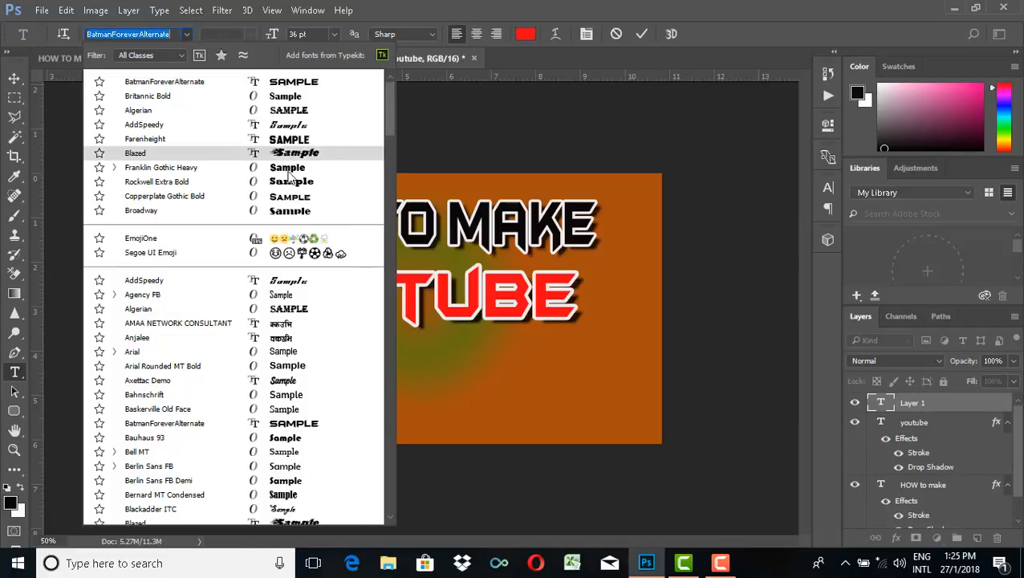
pyautogui.click(276, 143)
pyautogui.click(269, 380)
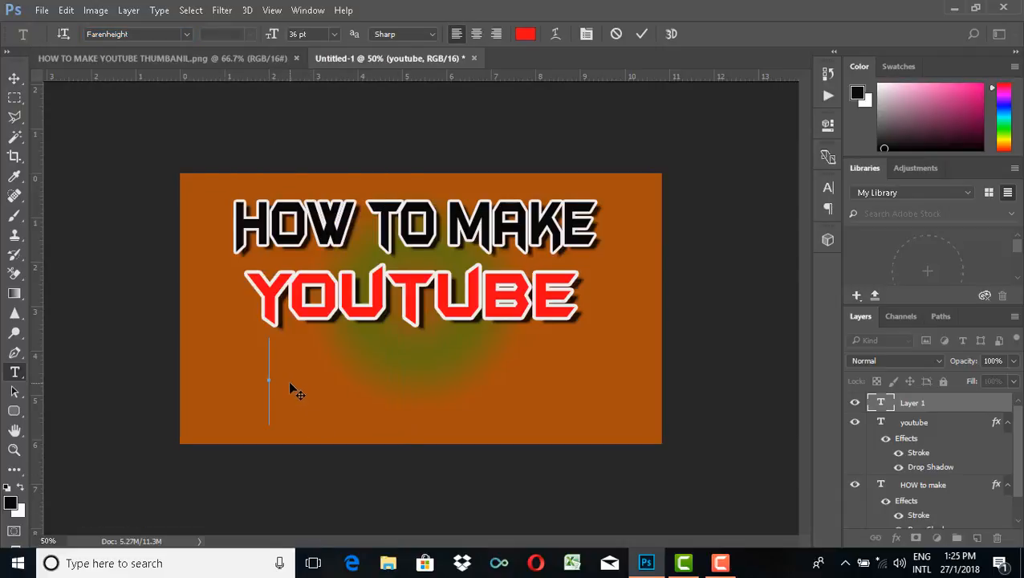
pyautogui.write('thubnail')
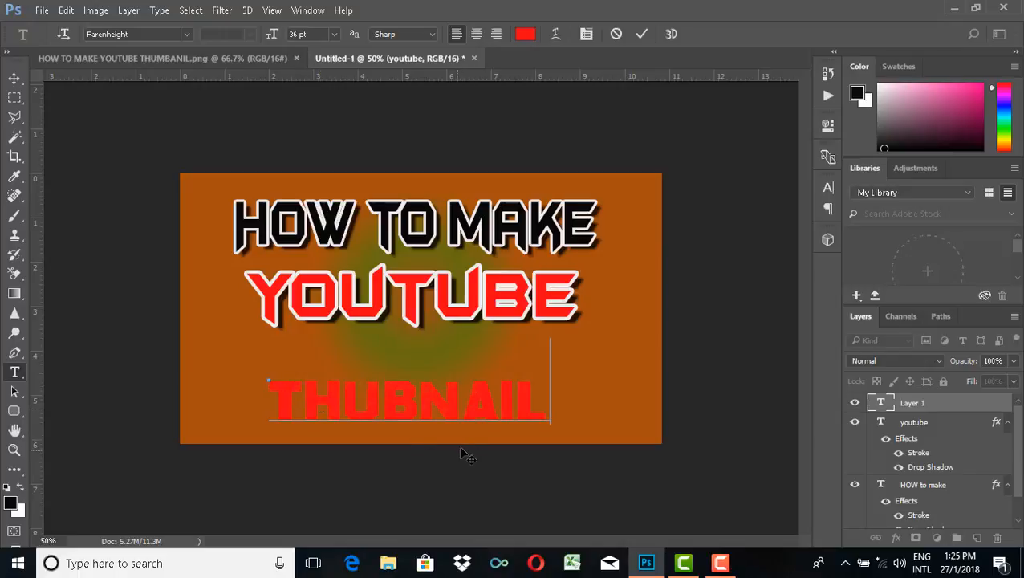
# Step: Recolour the whole THUBNAIL text near-black, 0a0909
pyautogui.moveTo(551, 401); pyautogui.dragTo(265, 401)
pyautogui.click(523, 34)
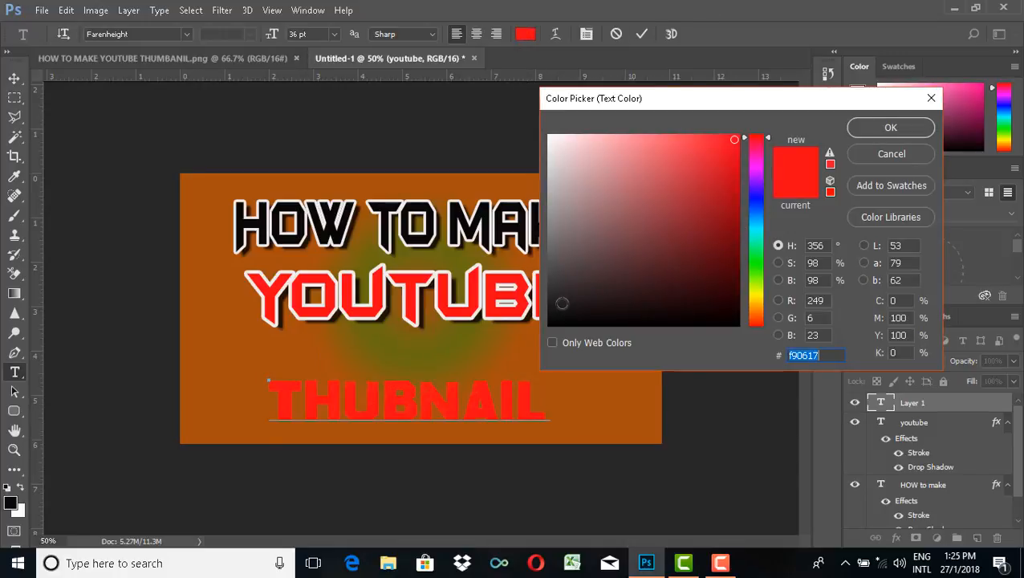
pyautogui.click(558, 318)
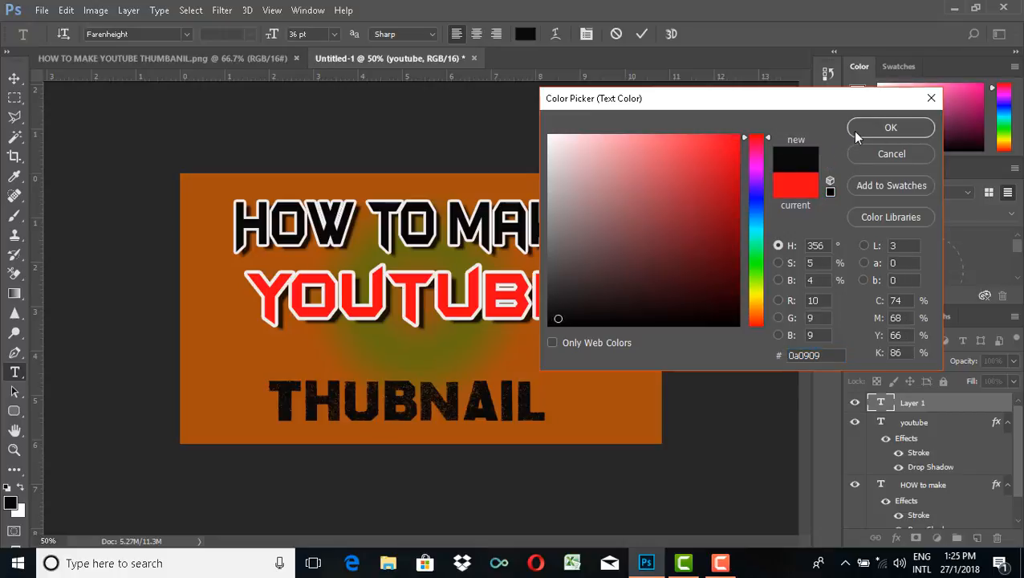
pyautogui.click(855, 131)
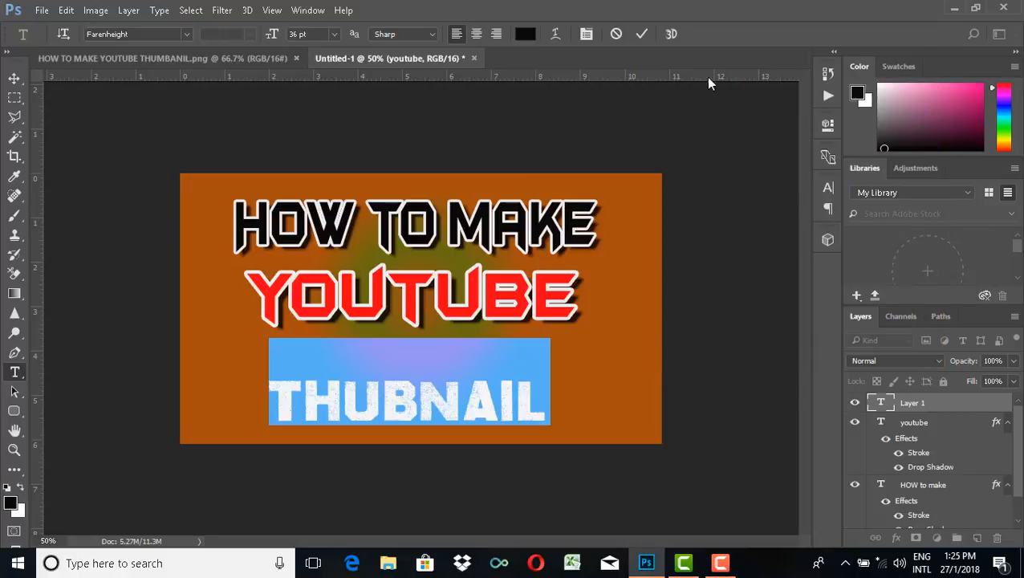
# Step: Move the THUBNAIL text up close under YOUTUBE, rescale it to 34.24 pt with wider letters, and commit the text
pyautogui.click(565, 403)
pyautogui.moveTo(463, 411); pyautogui.dragTo(474, 377)
pyautogui.moveTo(556, 396); pyautogui.dragTo(500, 383)
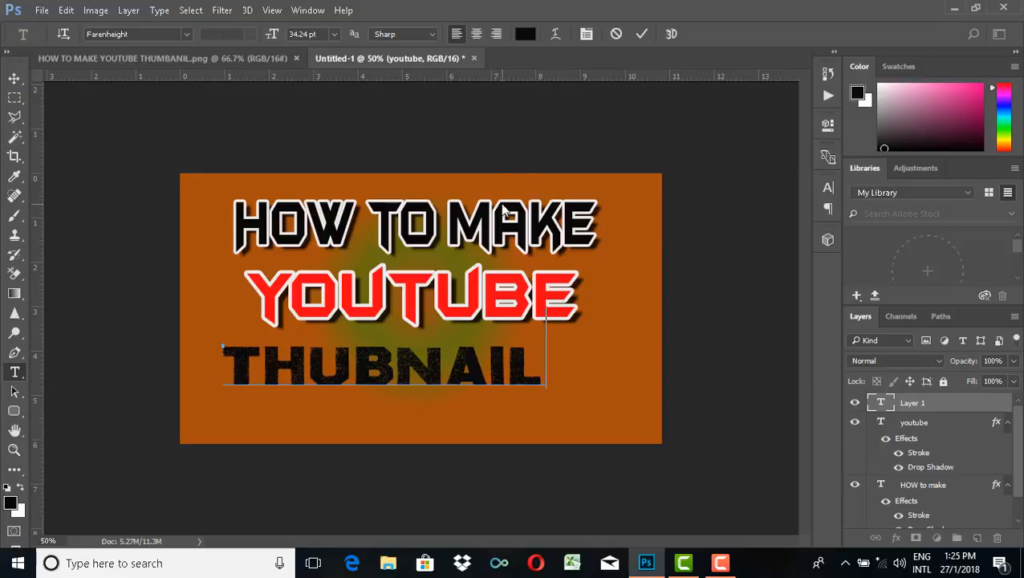
pyautogui.click(639, 36)
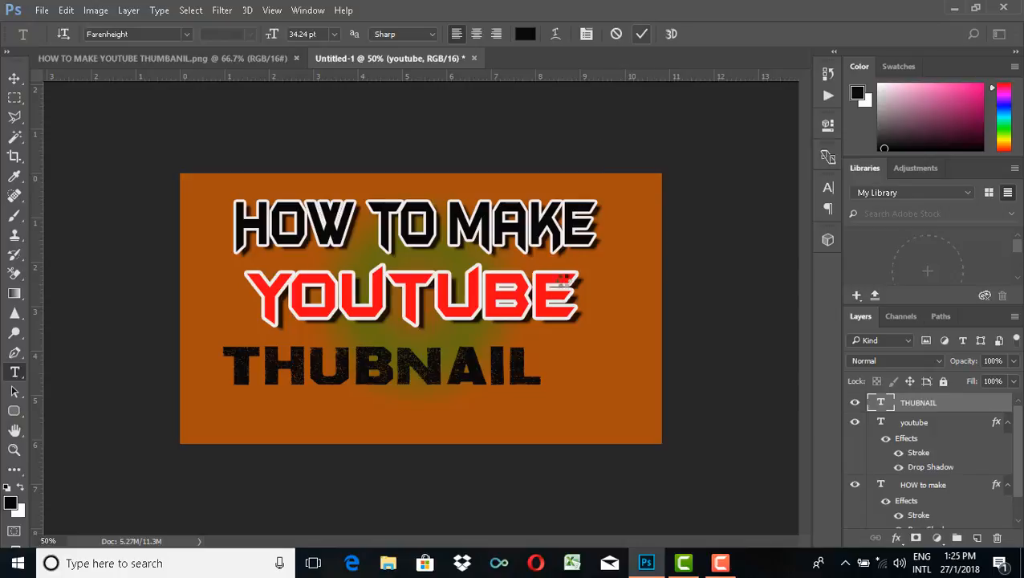
pyautogui.click(475, 307)
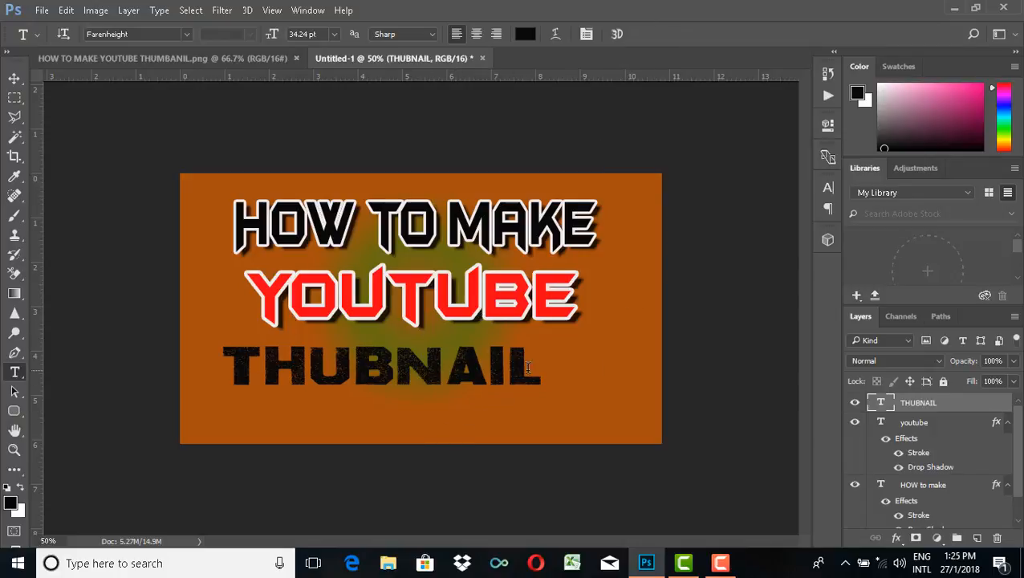
# Step: Add a 9 px outside stroke to the THUBNAIL text layer and open its stroke colour for editing
pyautogui.click(897, 537)
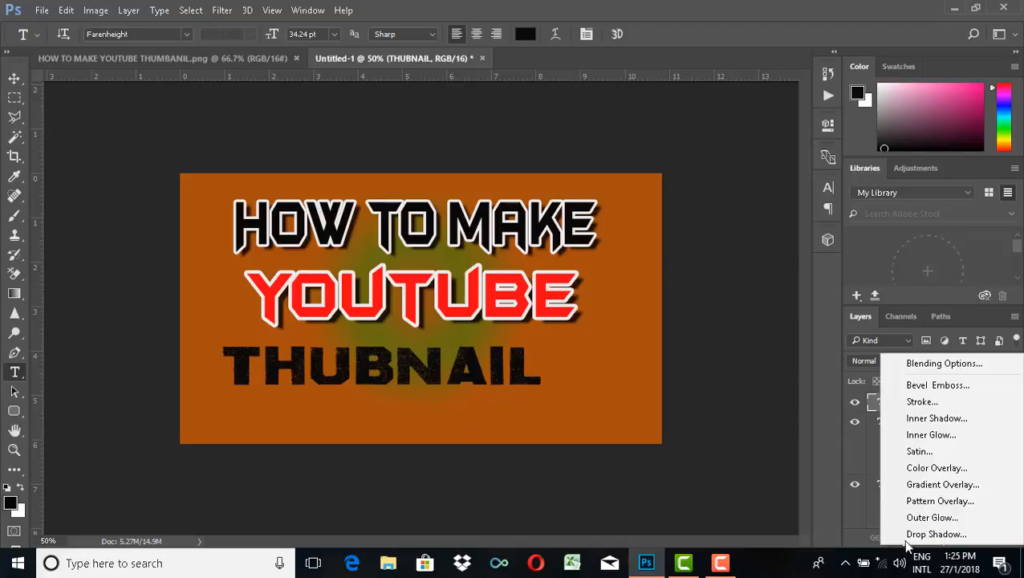
pyautogui.click(921, 371)
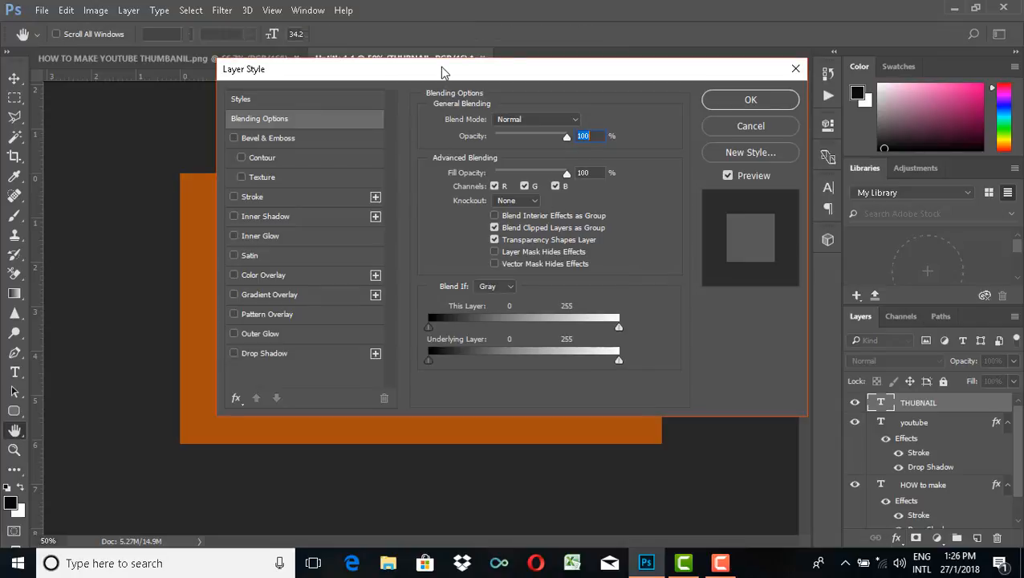
pyautogui.moveTo(444, 72); pyautogui.dragTo(639, 90)
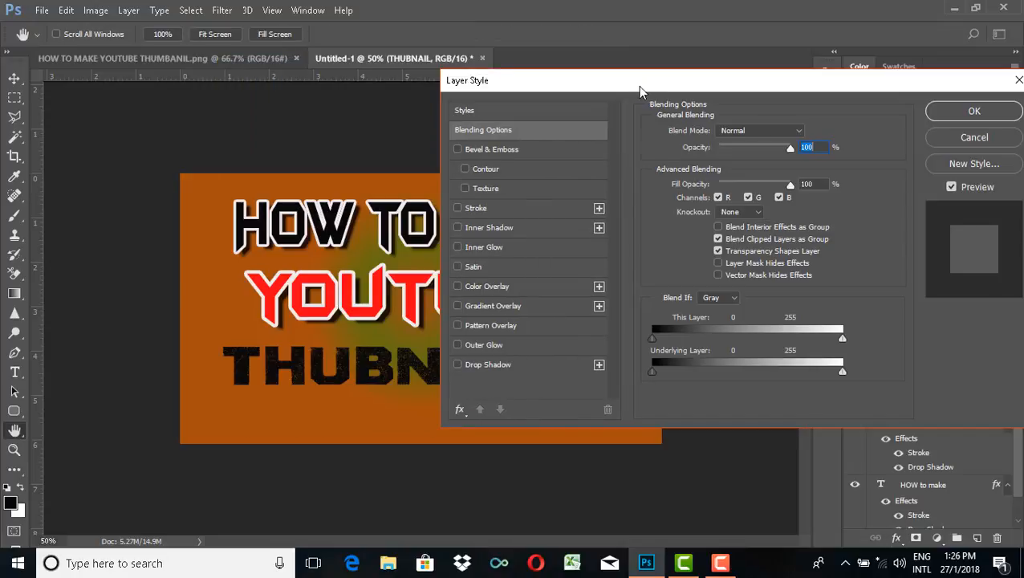
pyautogui.click(502, 209)
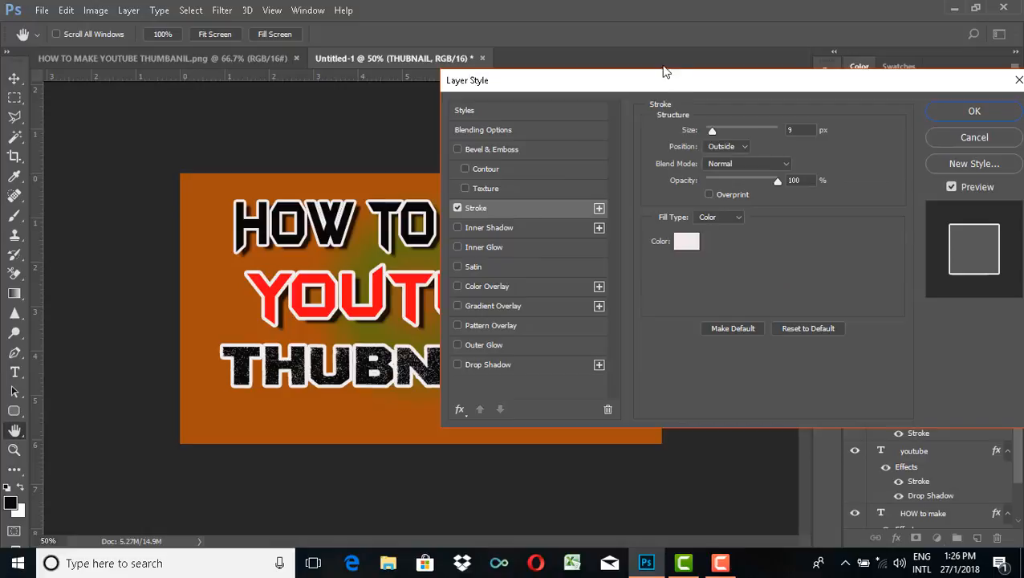
pyautogui.moveTo(798, 89); pyautogui.dragTo(898, 88)
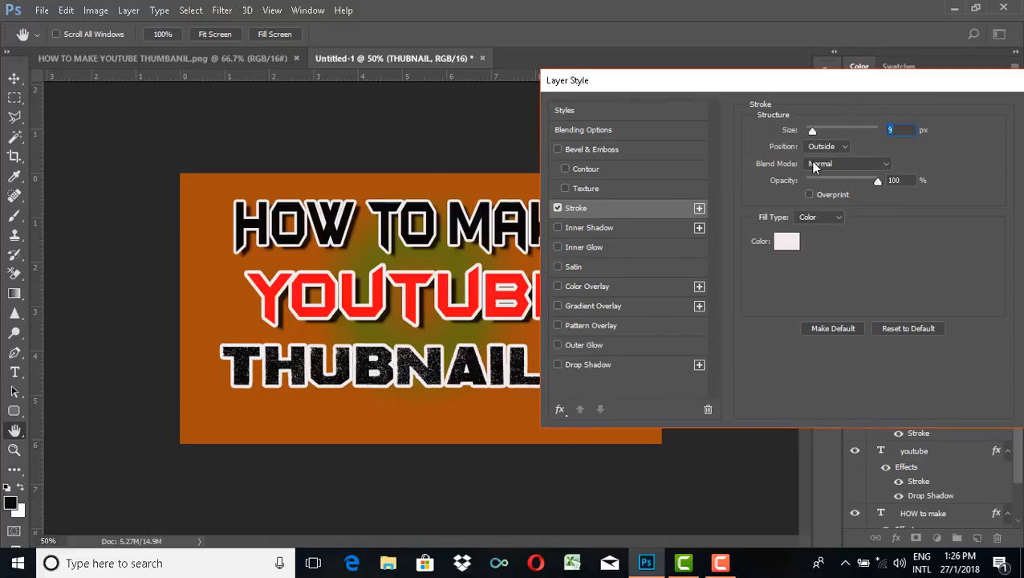
pyautogui.click(791, 244)
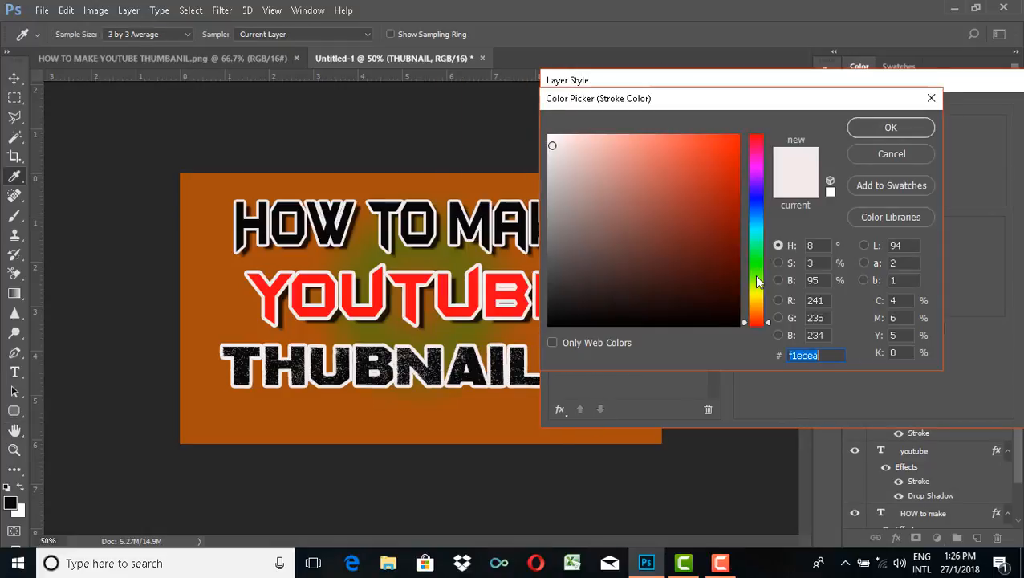
# Step: Try green 66e706, orange ec5019 and blue 0e04d5 as the stroke colour of the THUBNAIL text
pyautogui.write('66e706')
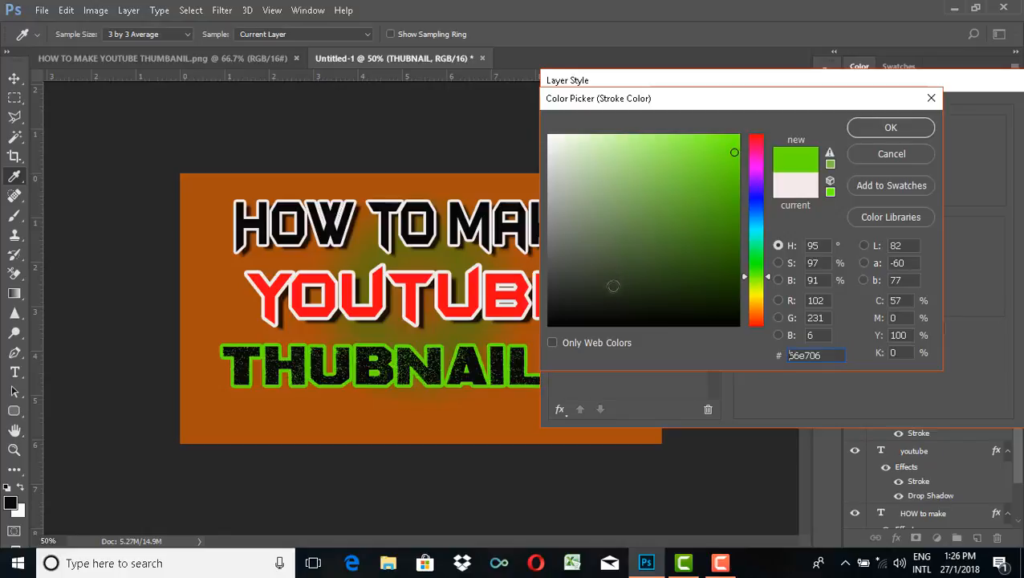
pyautogui.click(758, 319)
pyautogui.click(718, 148)
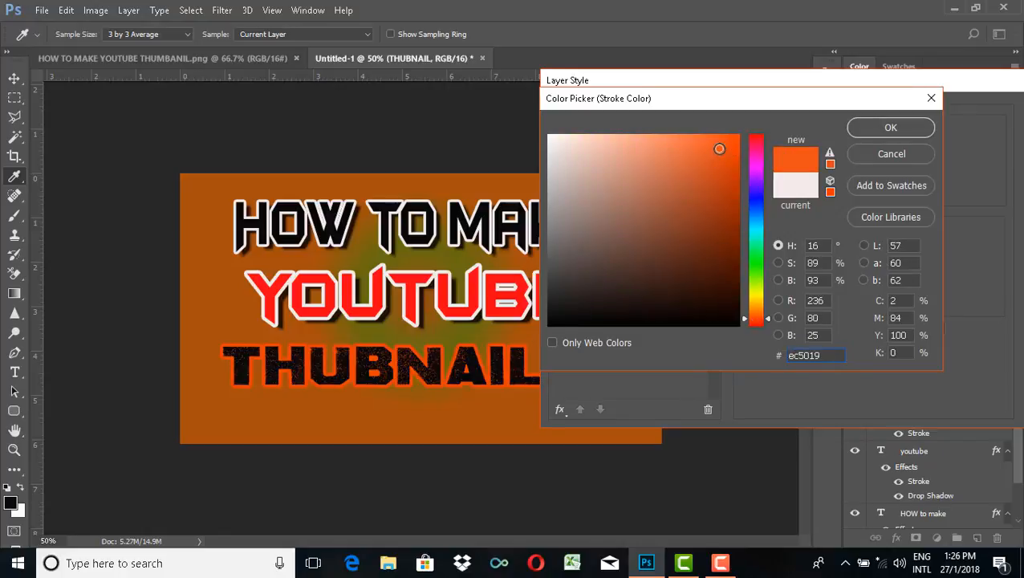
pyautogui.click(752, 196)
pyautogui.click(735, 165)
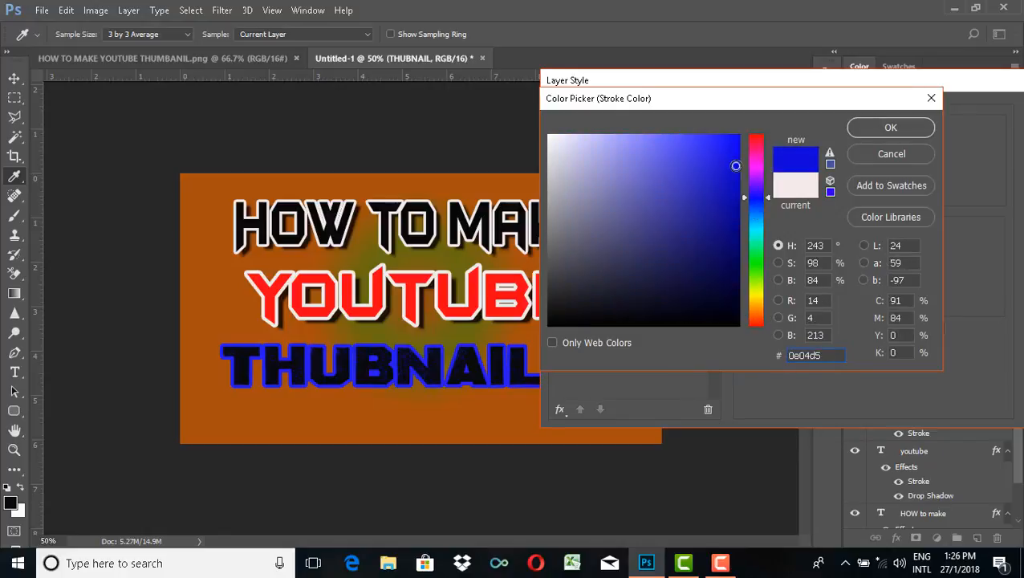
# Step: Set the THUBNAIL stroke colour to off-white e6eded after trying a turquoise 2bd1c7
pyautogui.click(759, 233)
pyautogui.click(554, 142)
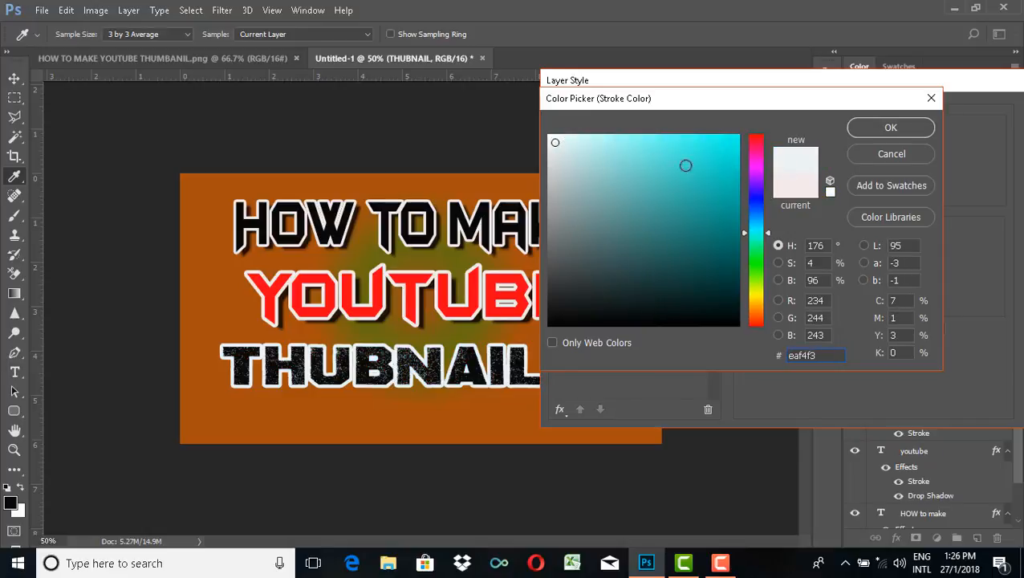
pyautogui.click(700, 168)
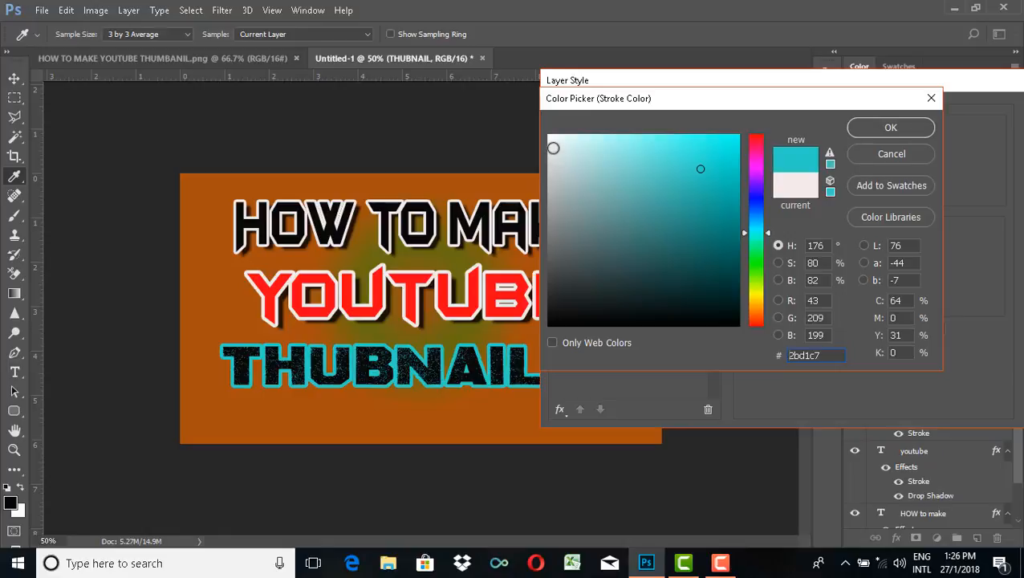
pyautogui.click(553, 148)
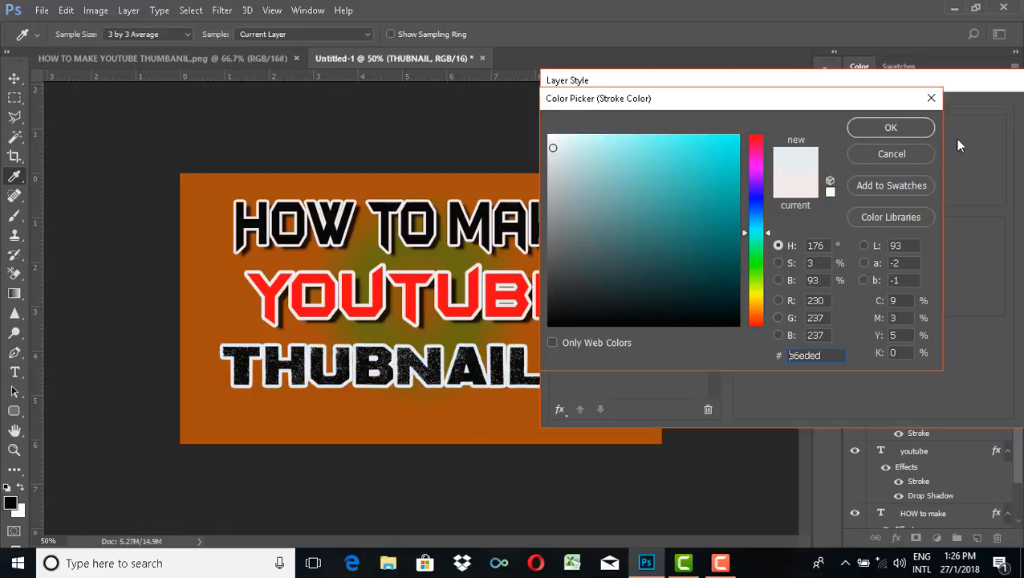
pyautogui.click(911, 130)
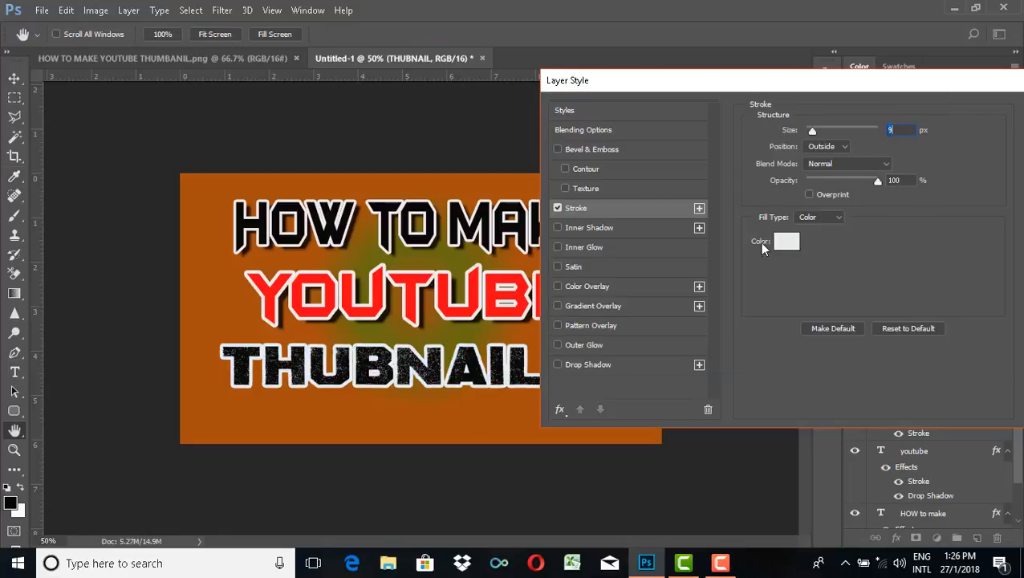
# Step: Add a drop shadow to the THUBNAIL text layer and apply the layer style
pyautogui.click(558, 366)
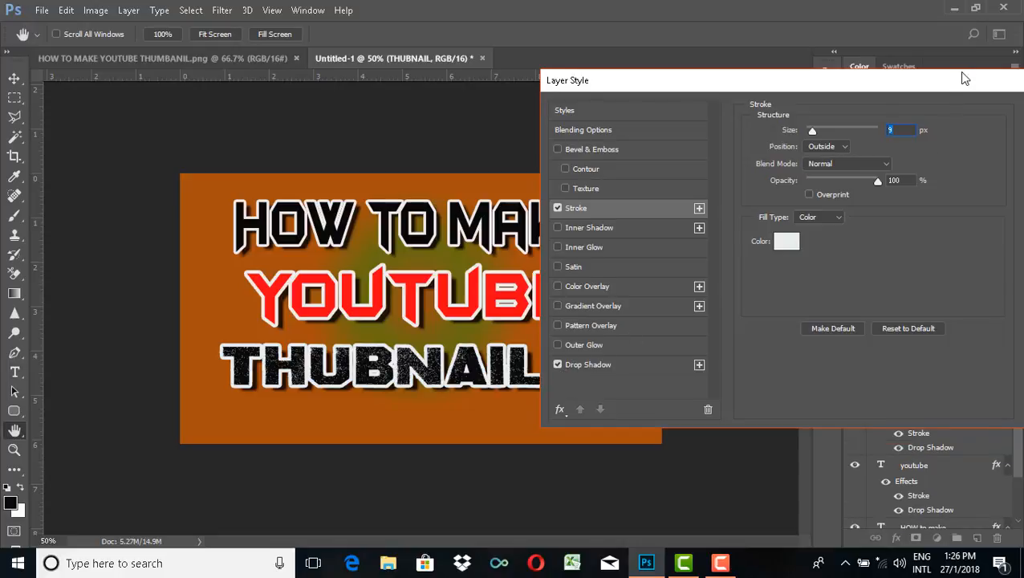
pyautogui.moveTo(944, 86); pyautogui.dragTo(855, 82)
pyautogui.click(993, 114)
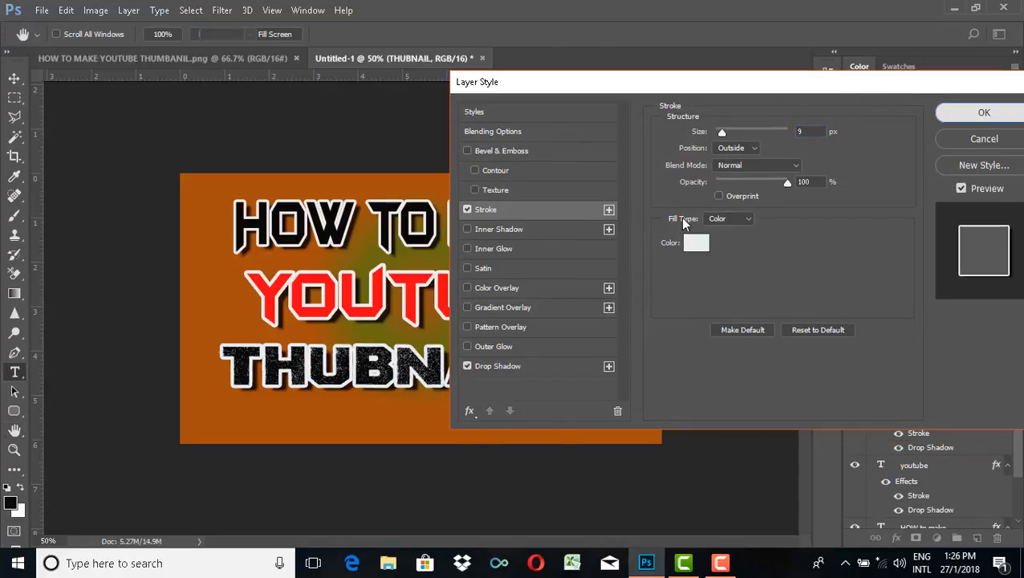
# Step: Shift HOW TO MAKE slightly up, YOUTUBE left and THUBNAIL slightly right so the three title lines start near the same left edge
pyautogui.click(15, 79)
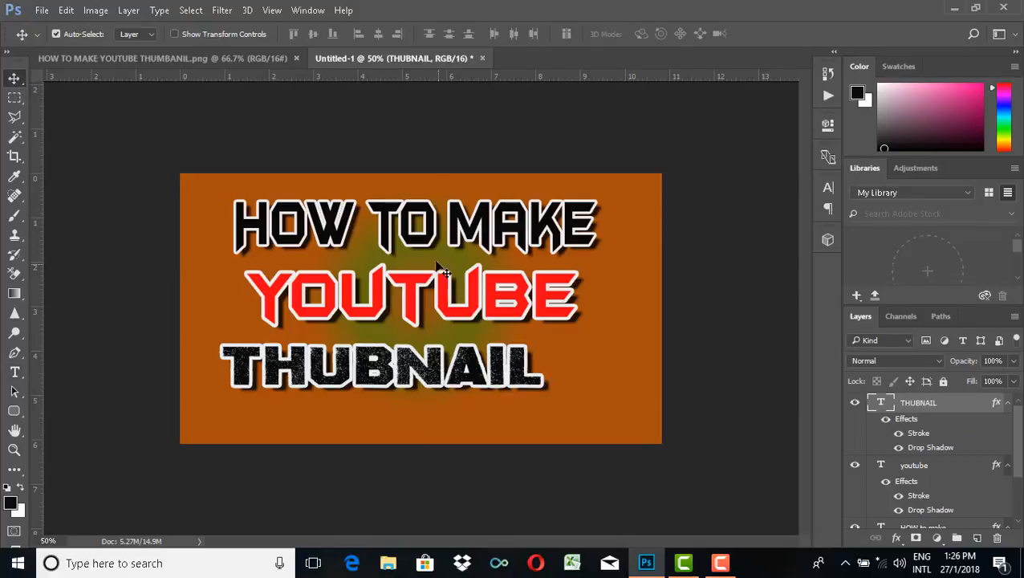
pyautogui.moveTo(425, 234)
pyautogui.mouseDown()
pyautogui.moveTo(421, 212)
pyautogui.moveTo(423, 227)
pyautogui.mouseUp()
pyautogui.moveTo(427, 299); pyautogui.dragTo(401, 310)
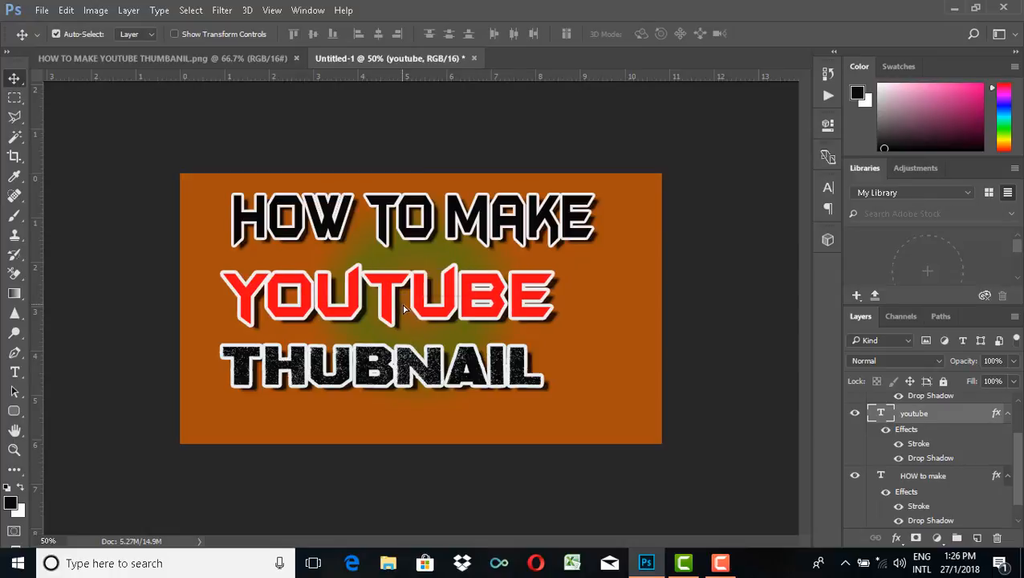
pyautogui.moveTo(473, 363); pyautogui.dragTo(478, 363)
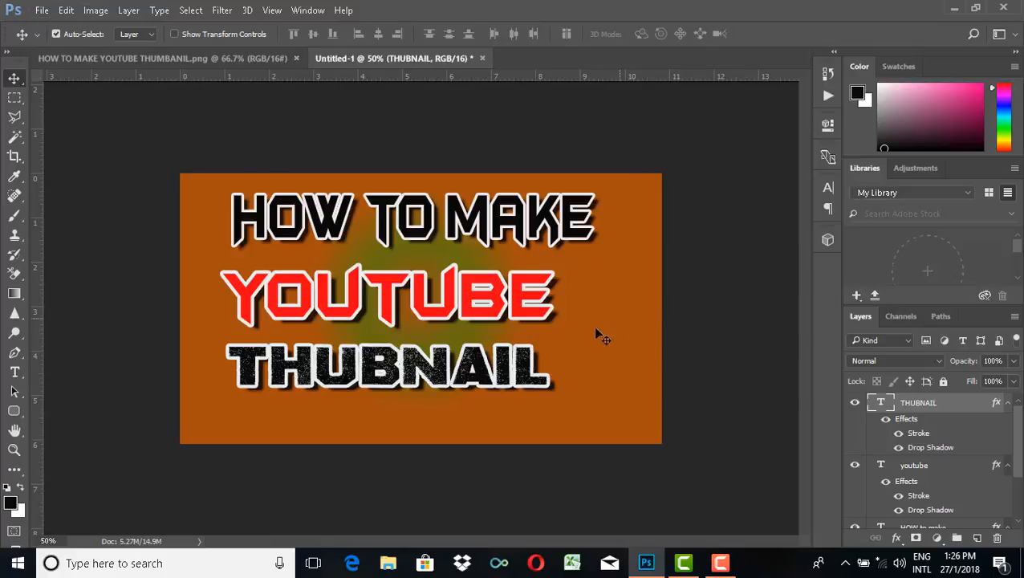
# Step: Place the image ART Q from Saved Pictures into the thumbnail as a linked file
pyautogui.click(44, 10)
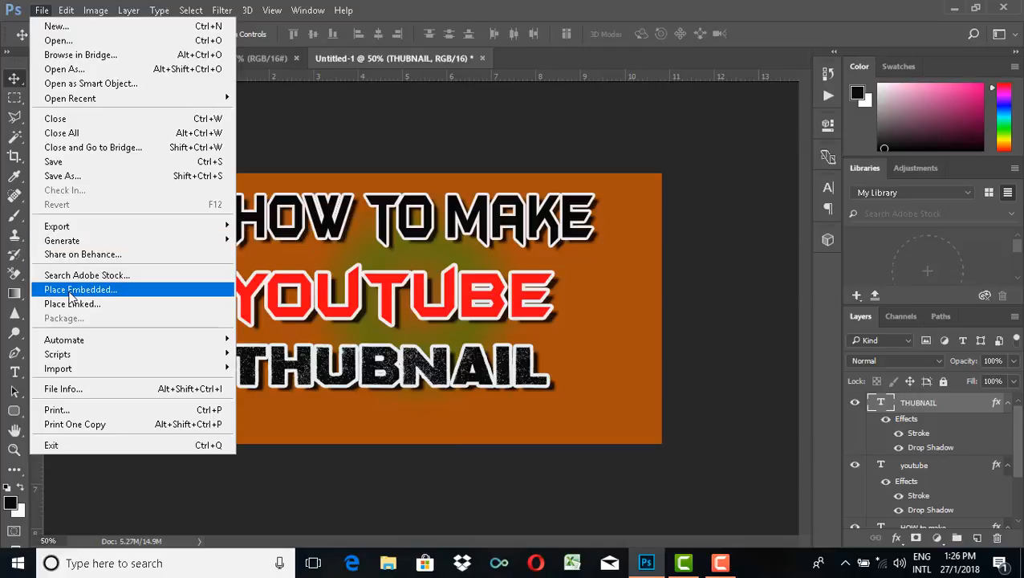
pyautogui.click(107, 307)
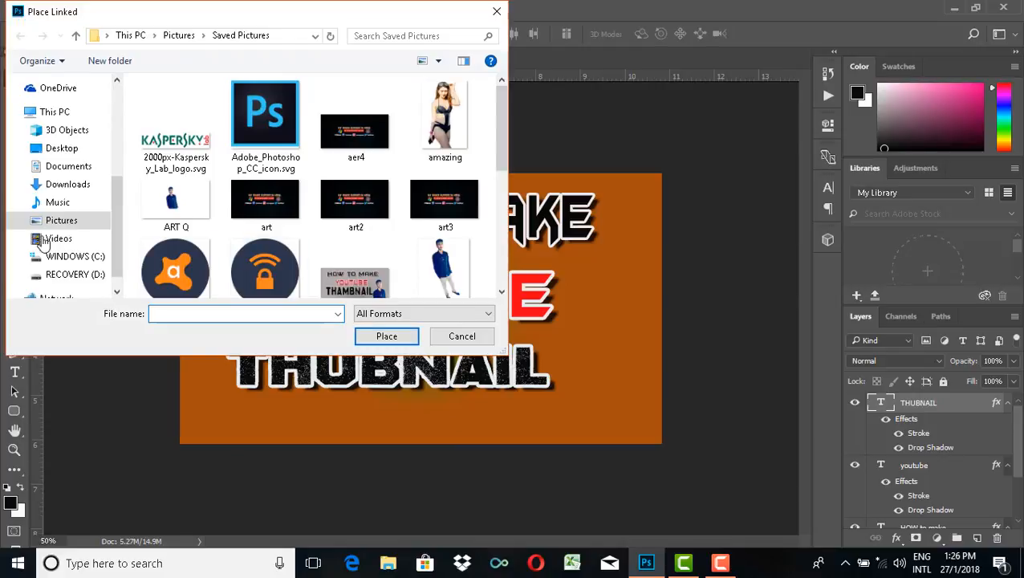
pyautogui.click(178, 207)
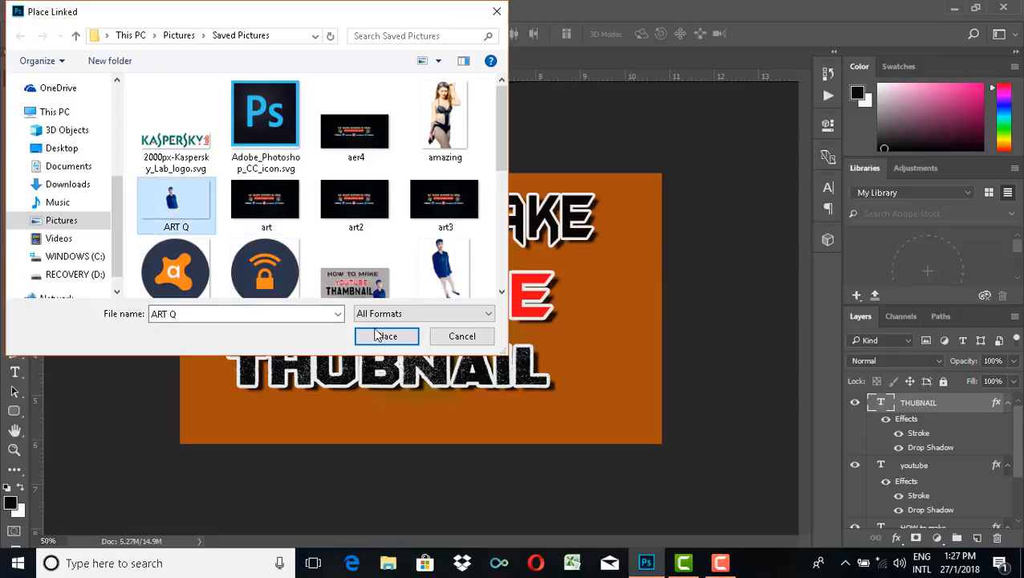
pyautogui.click(378, 335)
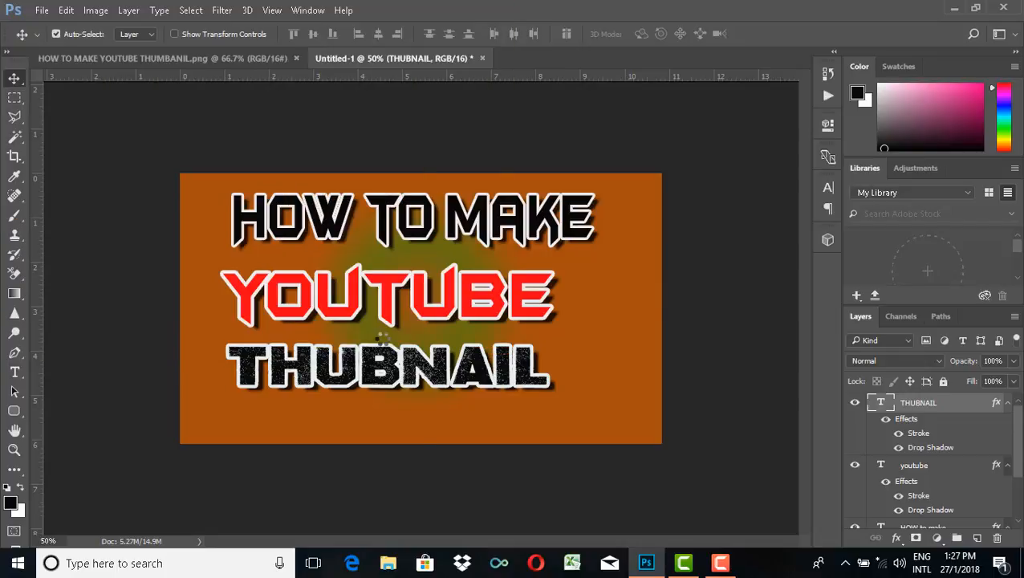
# Step: Move the ART Q portrait to the thumbnail's lower-right corner, scale it to about 42%, and commit the placement
pyautogui.moveTo(417, 276); pyautogui.dragTo(630, 321)
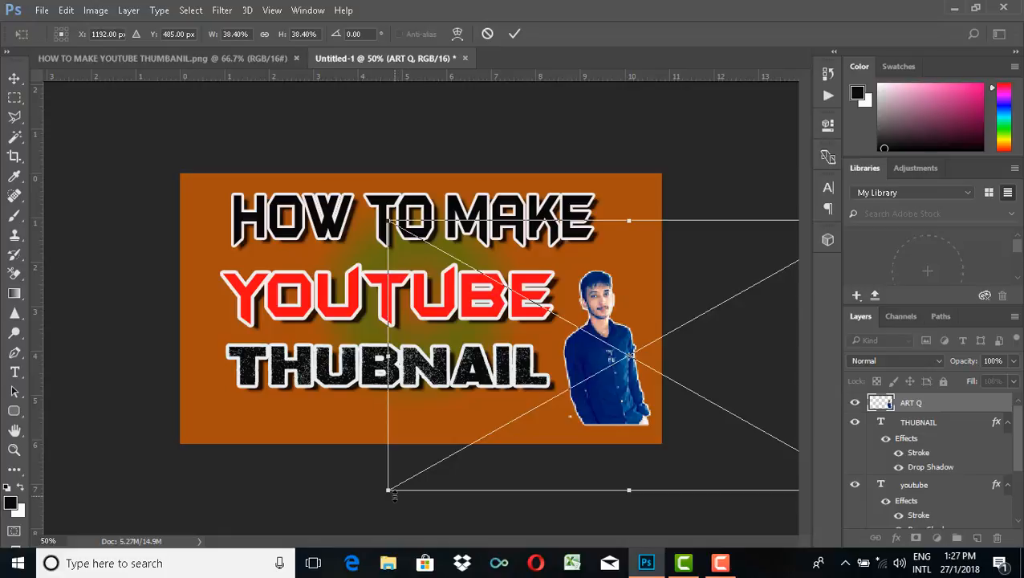
pyautogui.moveTo(389, 491); pyautogui.dragTo(372, 514)
pyautogui.moveTo(618, 302); pyautogui.dragTo(622, 321)
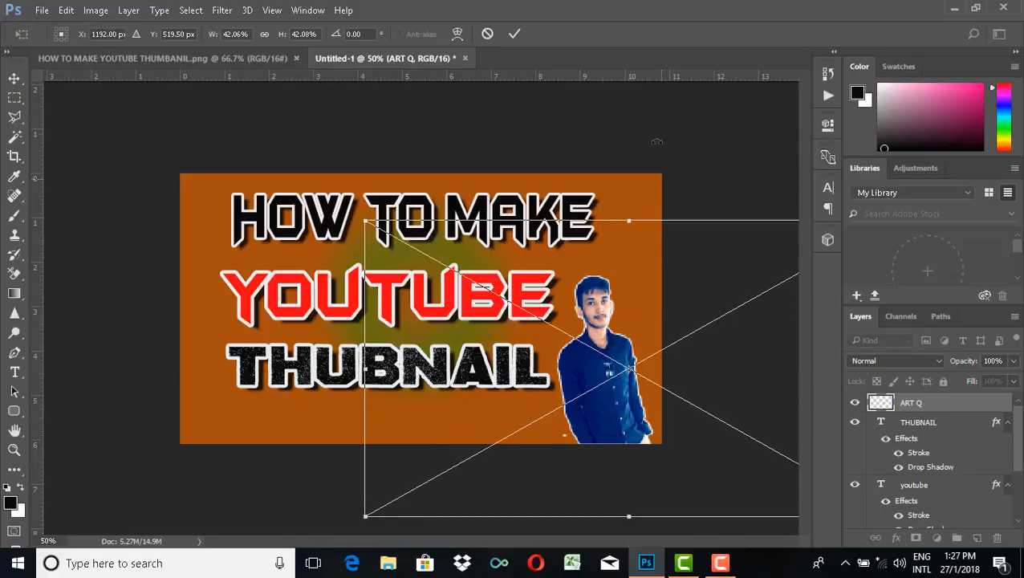
pyautogui.click(514, 33)
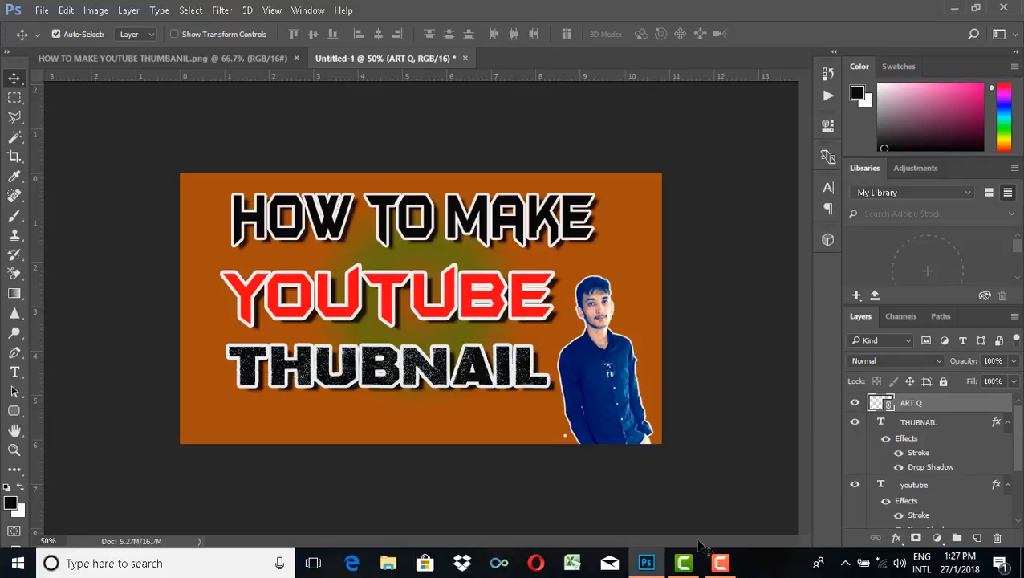
pyautogui.click(720, 563)
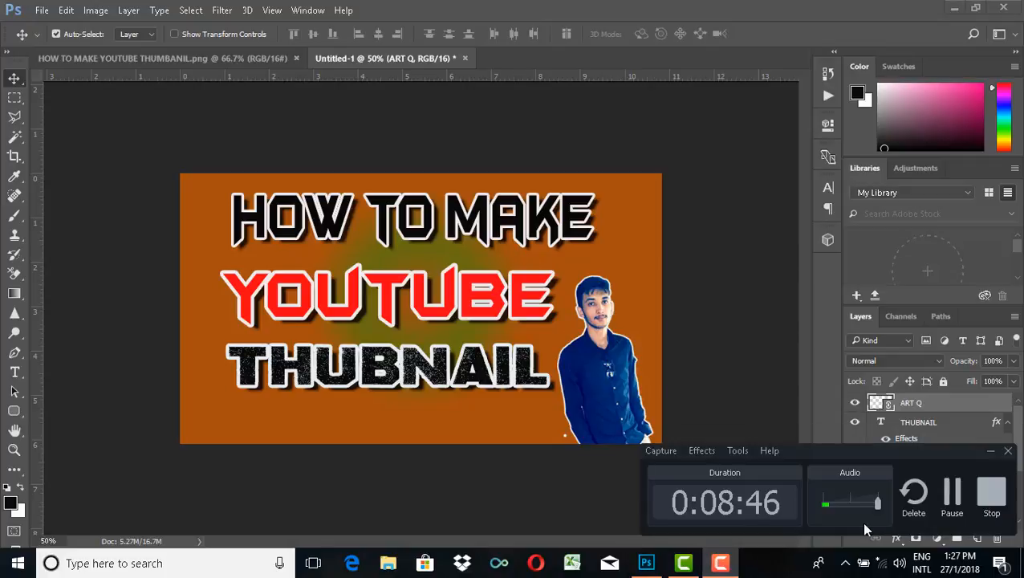